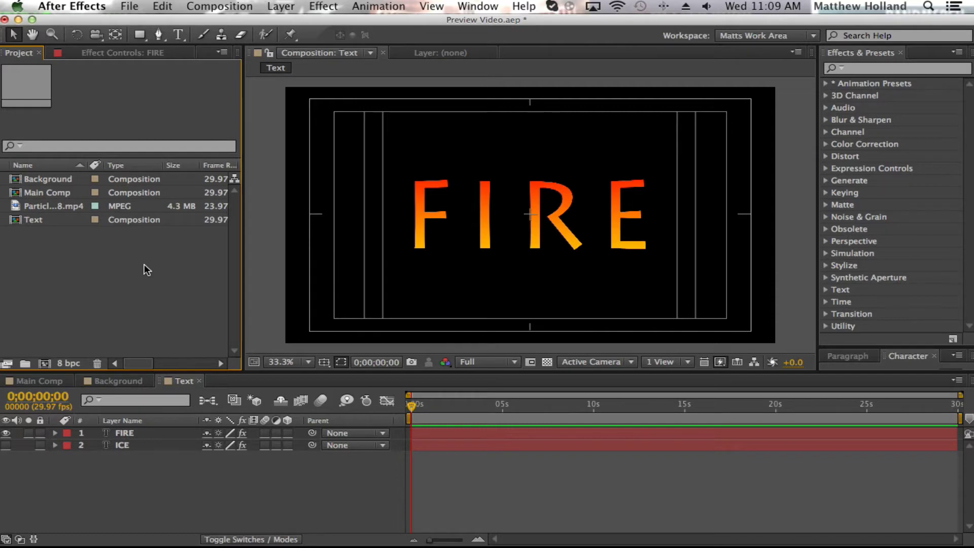
left_click(135, 382)
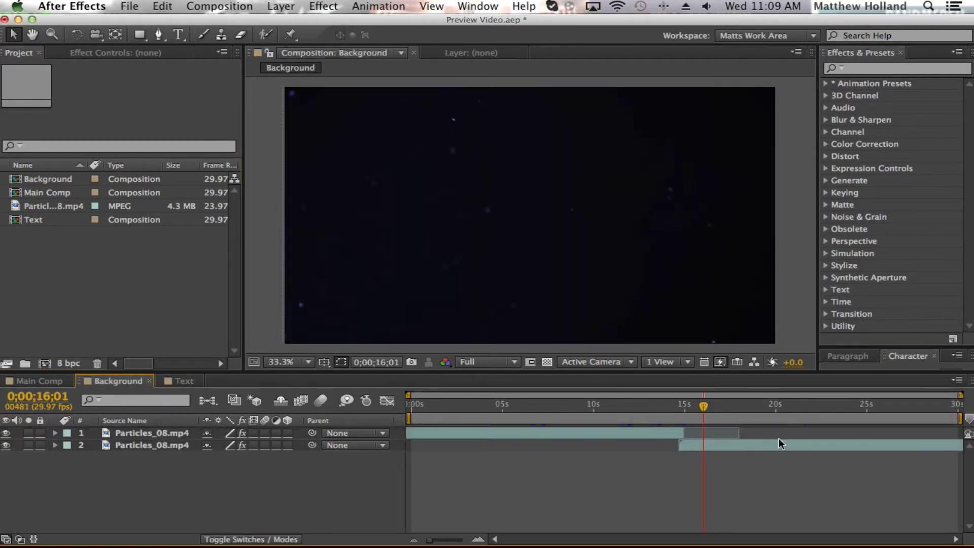
left_click(652, 406)
left_click(729, 406)
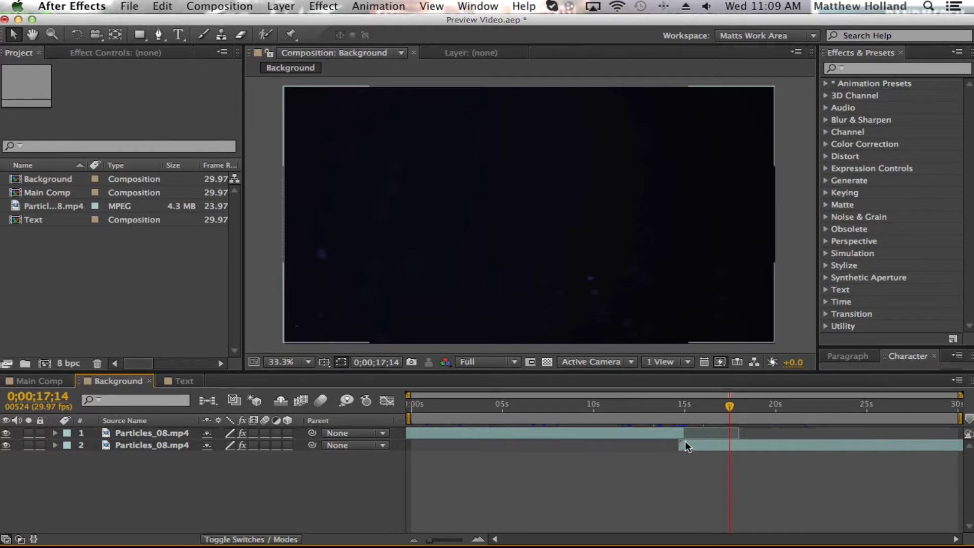
left_click(478, 540)
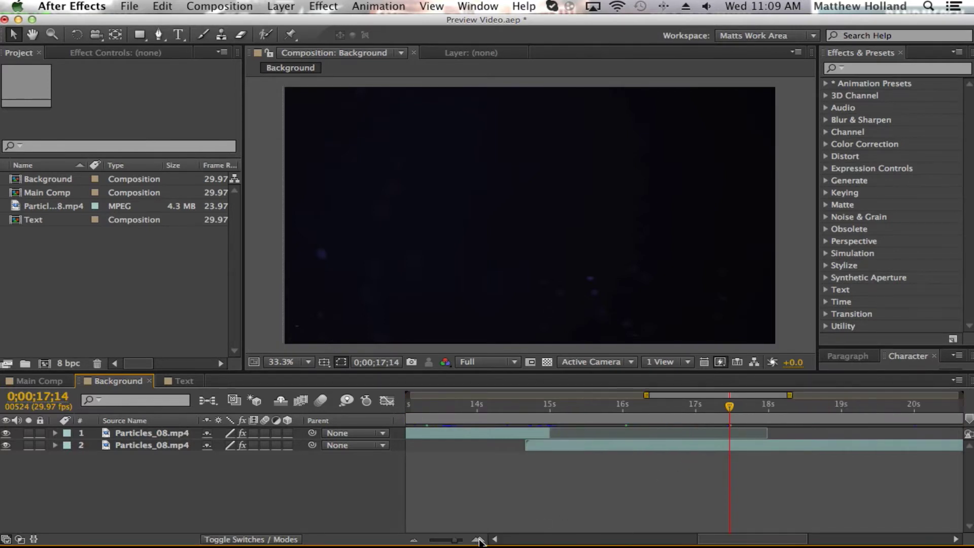
left_click(478, 540)
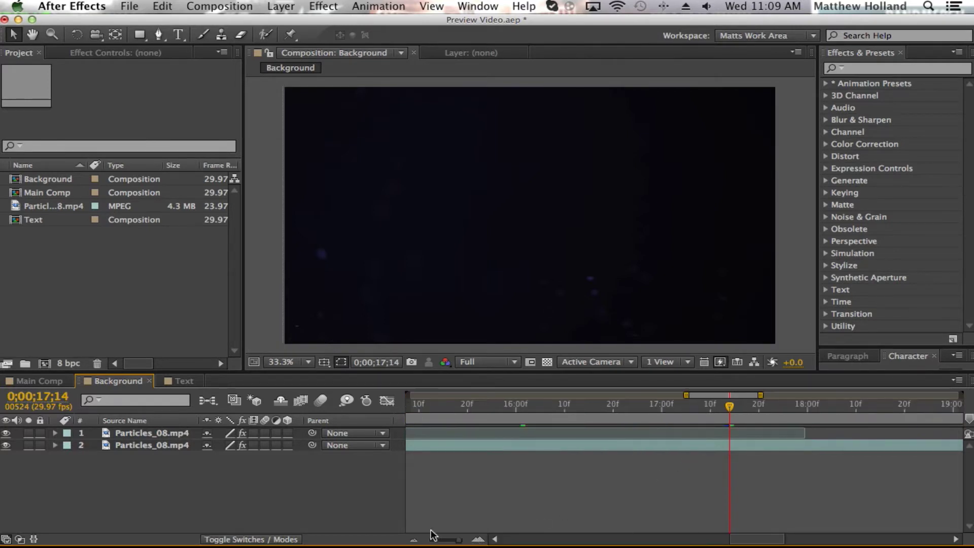
left_click(495, 539)
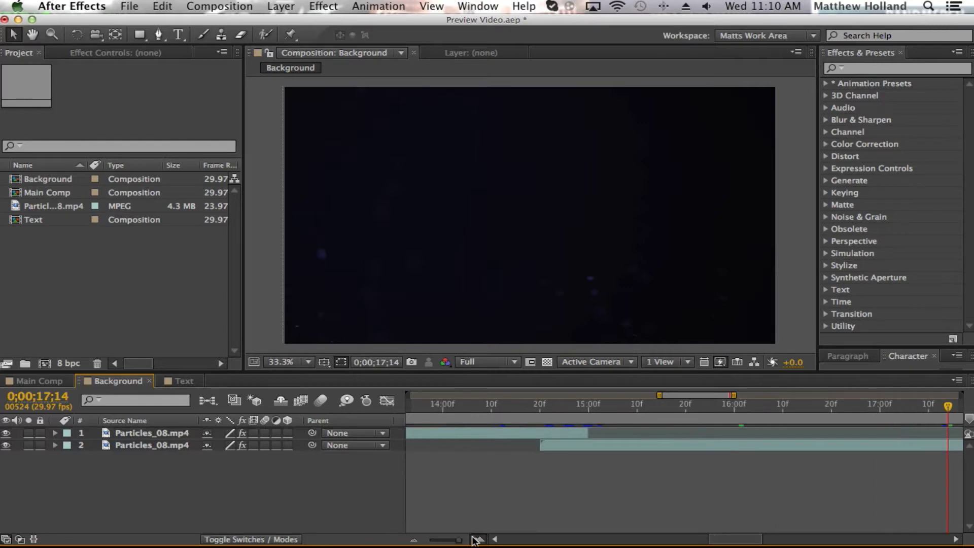
left_click(478, 540)
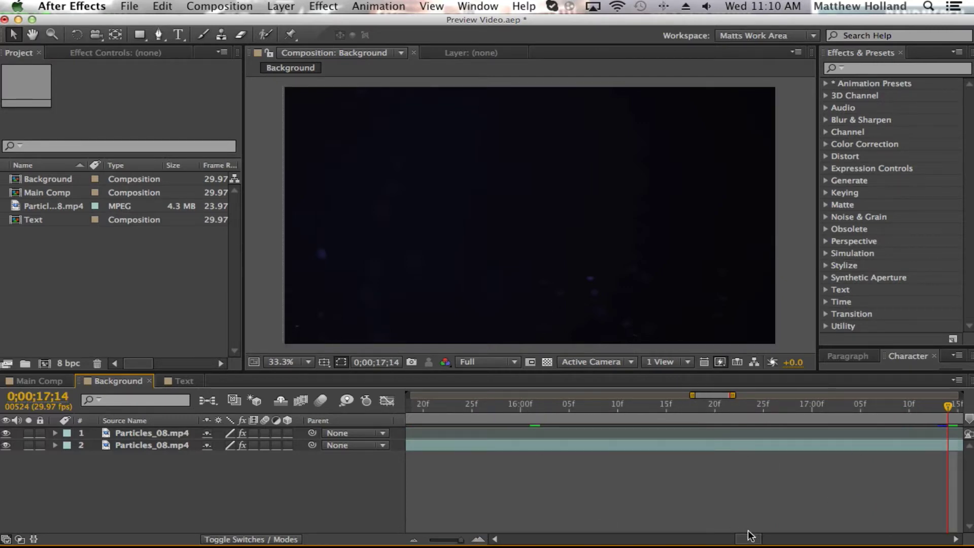
mouse_move(749, 536)
left_mouse_down()
mouse_move(770, 538)
mouse_move(738, 539)
left_mouse_up()
left_click(414, 539)
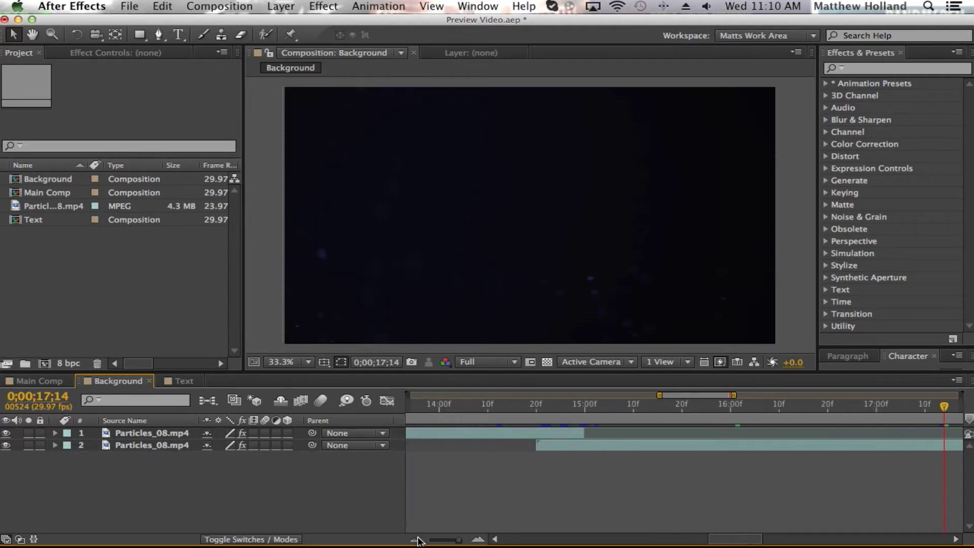
left_click(559, 410)
left_click(478, 539)
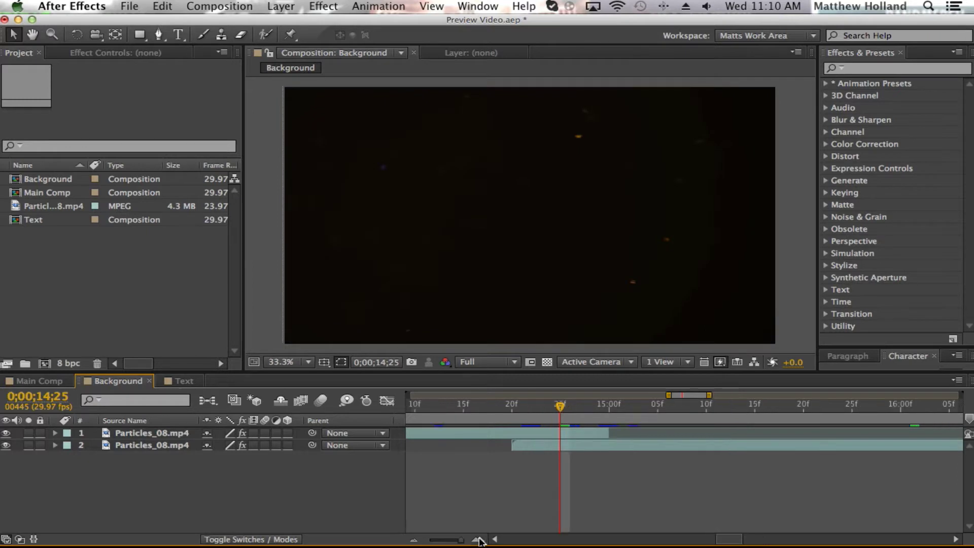
left_click(542, 406)
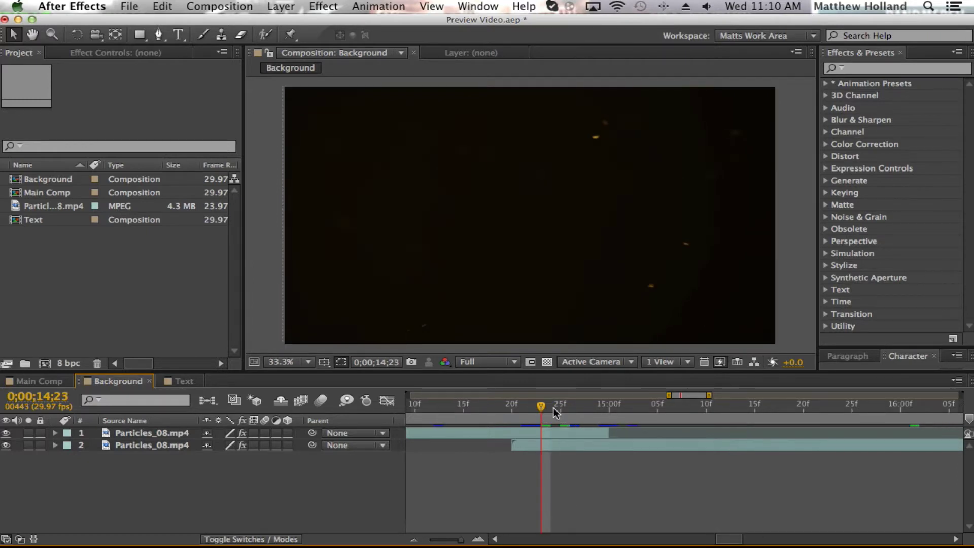
left_click(559, 407)
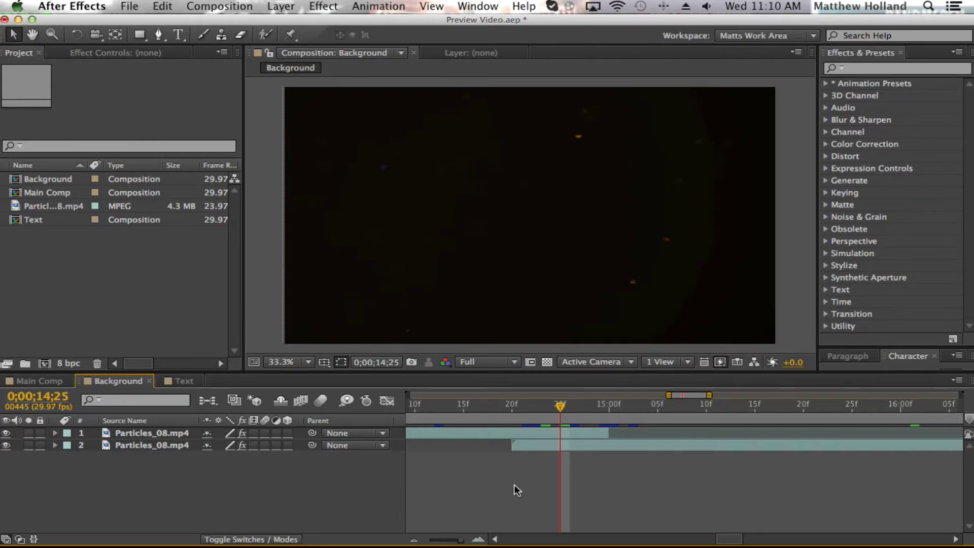
left_click(414, 539)
left_click(413, 539)
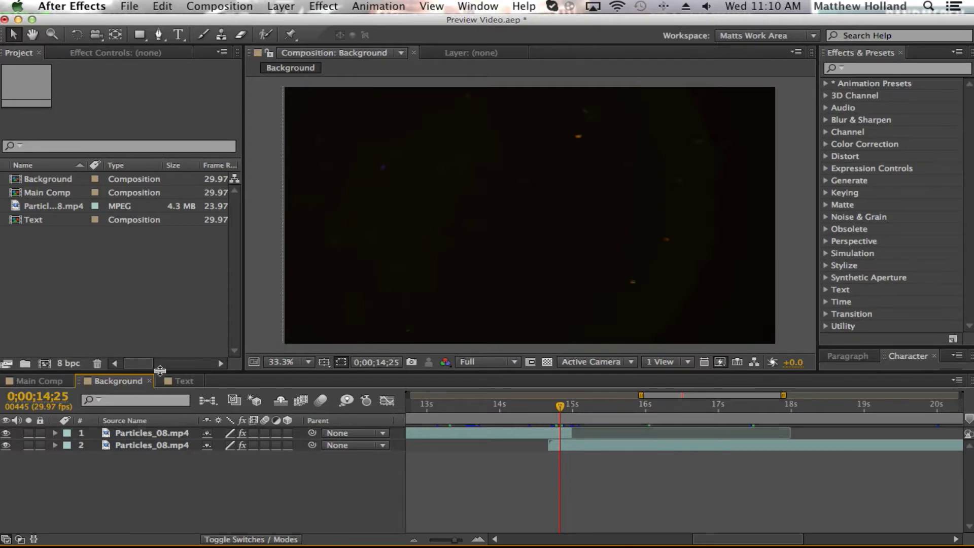
Switch the Timeline back to the Text composition containing the FIRE and ICE layers
left_click(184, 381)
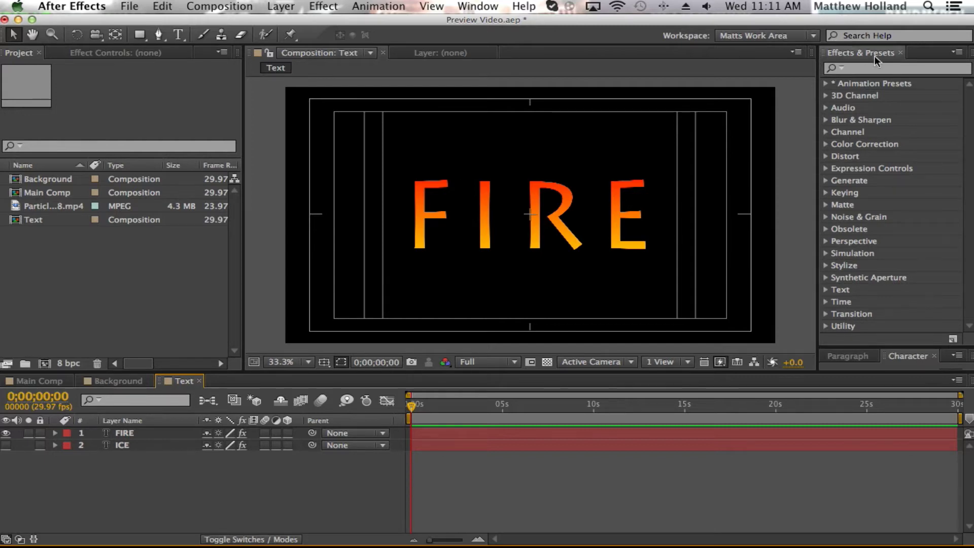
Search 'card' and drop Card Wipe onto the FIRE text, previewing it at about 6 and 19 seconds
left_click(896, 68)
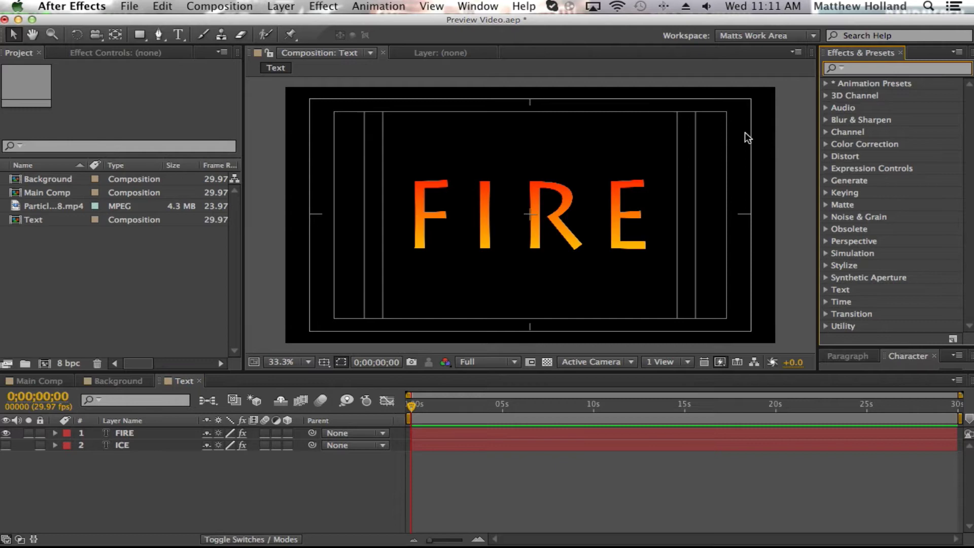
type("card")
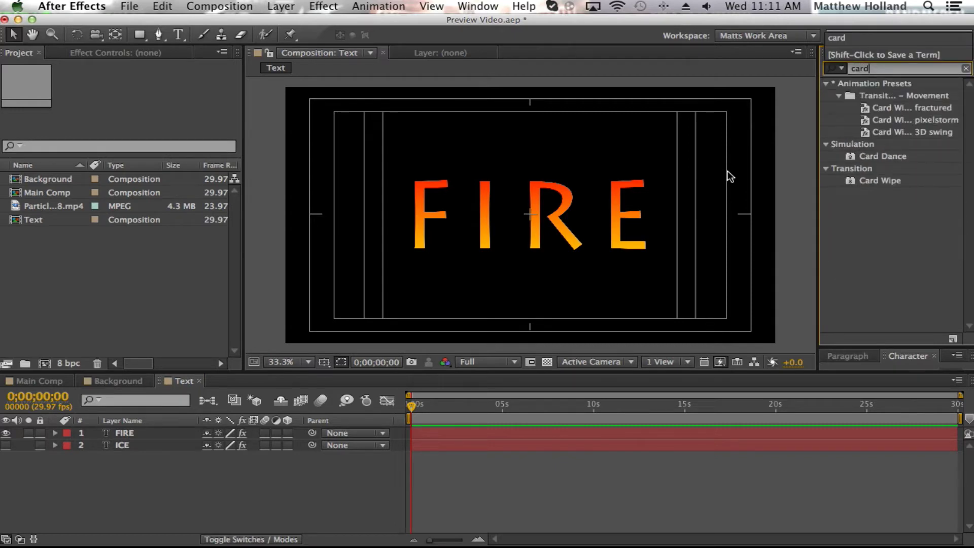
left_click_drag(888, 182, 531, 211)
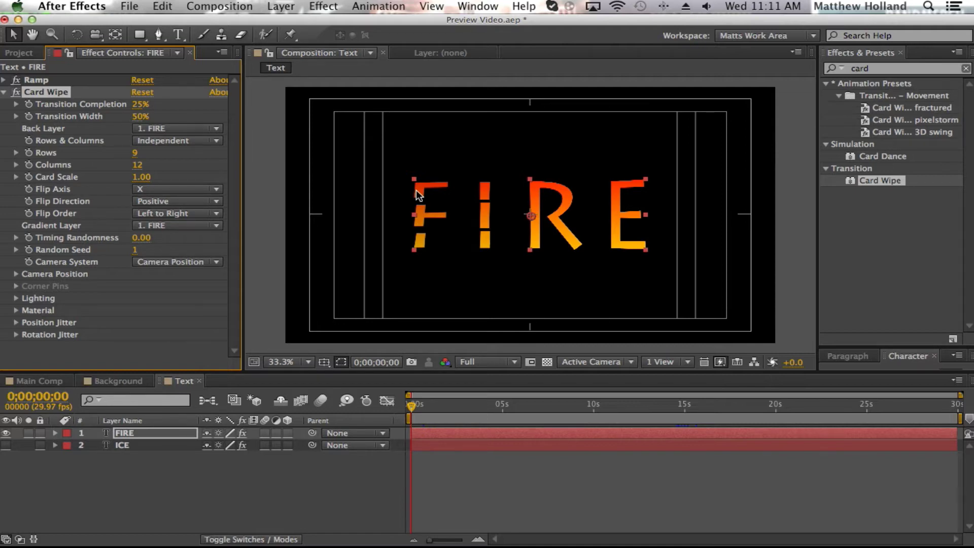
left_click(522, 406)
left_click(757, 405)
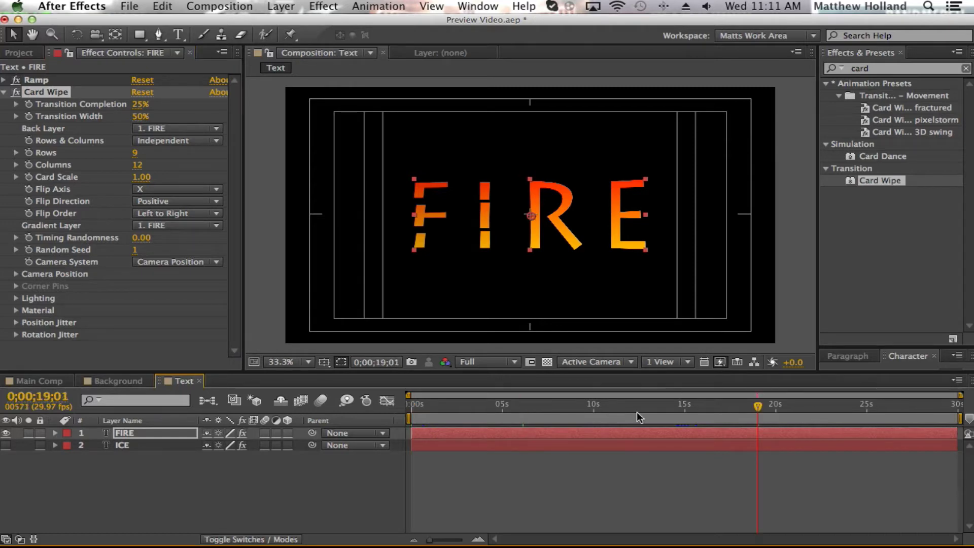
left_click(411, 406)
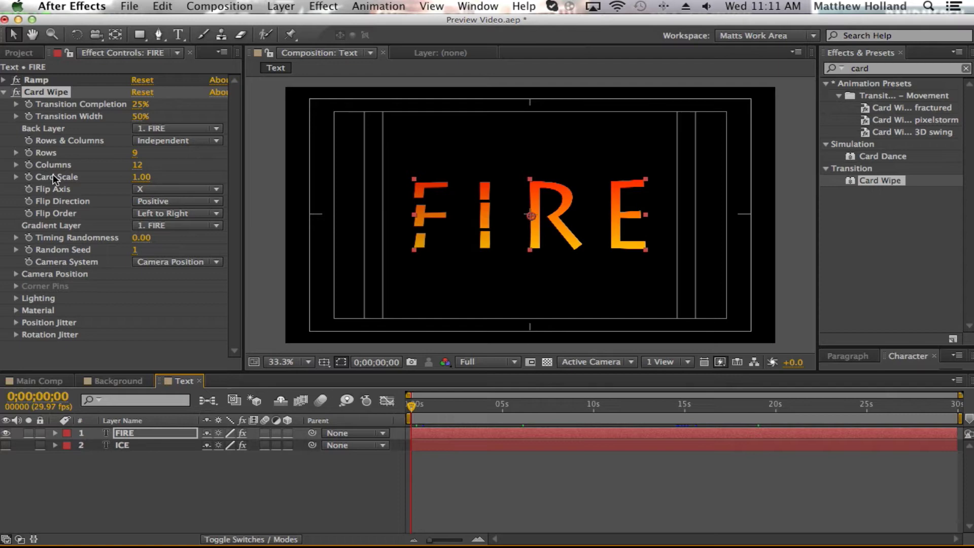
Show the FIRE layer's Card Wipe properties in the timeline: 25% completion, 50% width, FIRE back layer
left_click(160, 434)
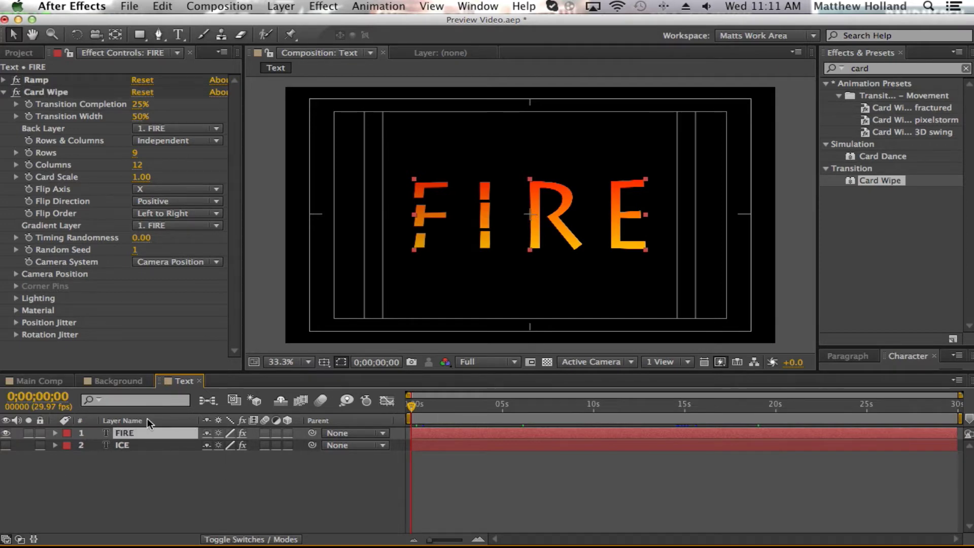
key("e")
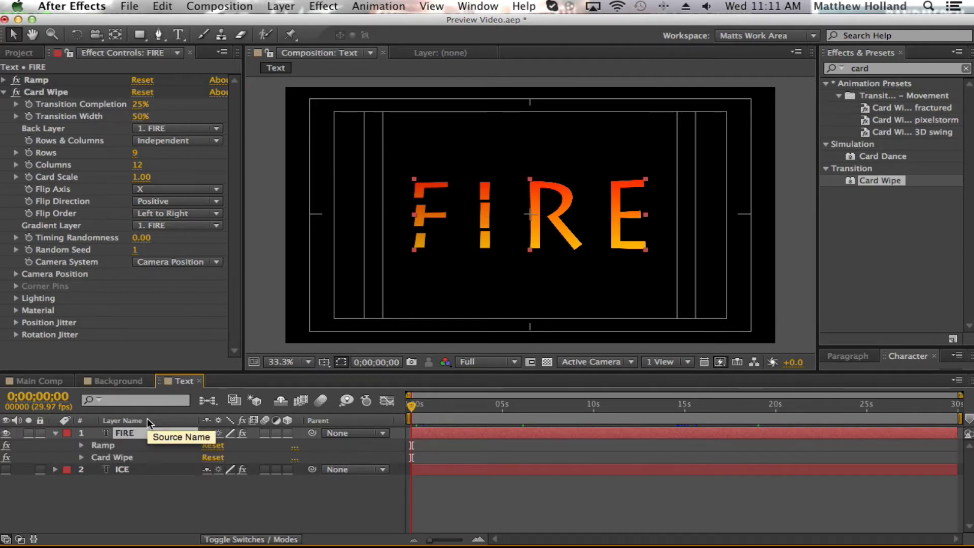
left_click(81, 457)
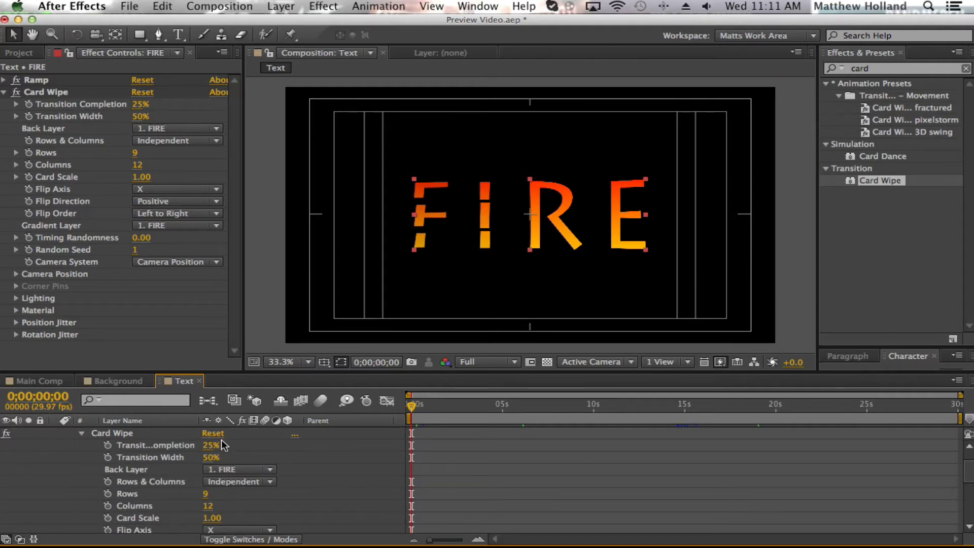
scroll(223, 446, "down", 10)
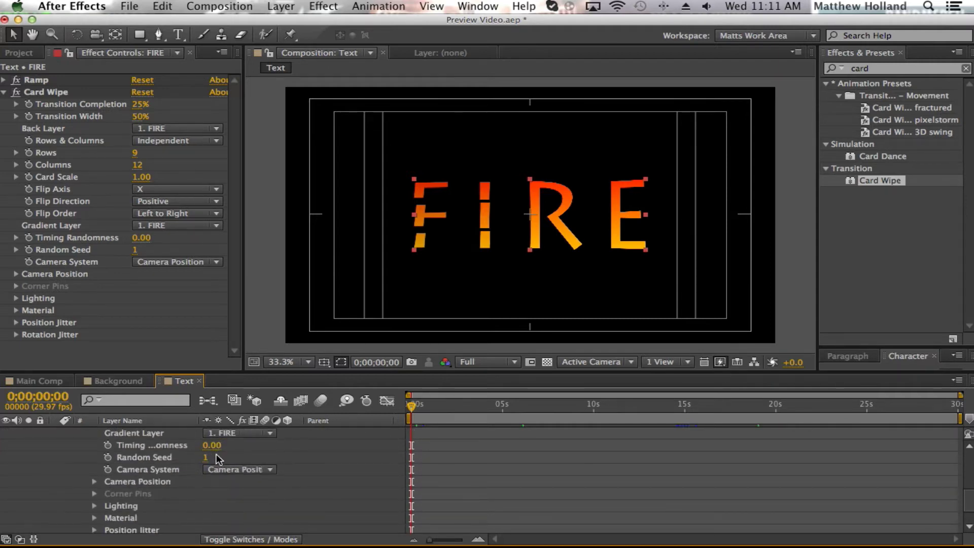
scroll(215, 454, "up", 13)
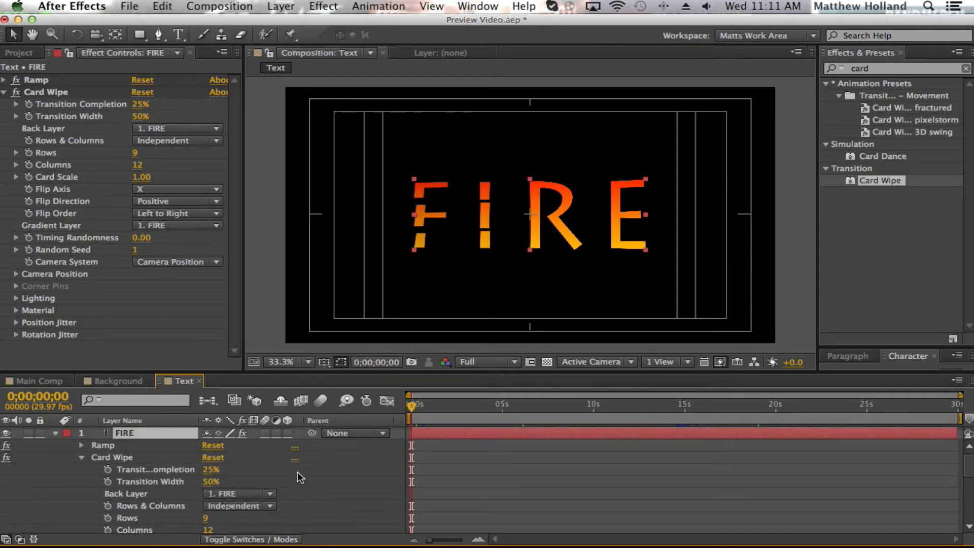
scroll(297, 470, "down", 2)
scroll(302, 470, "down", 1)
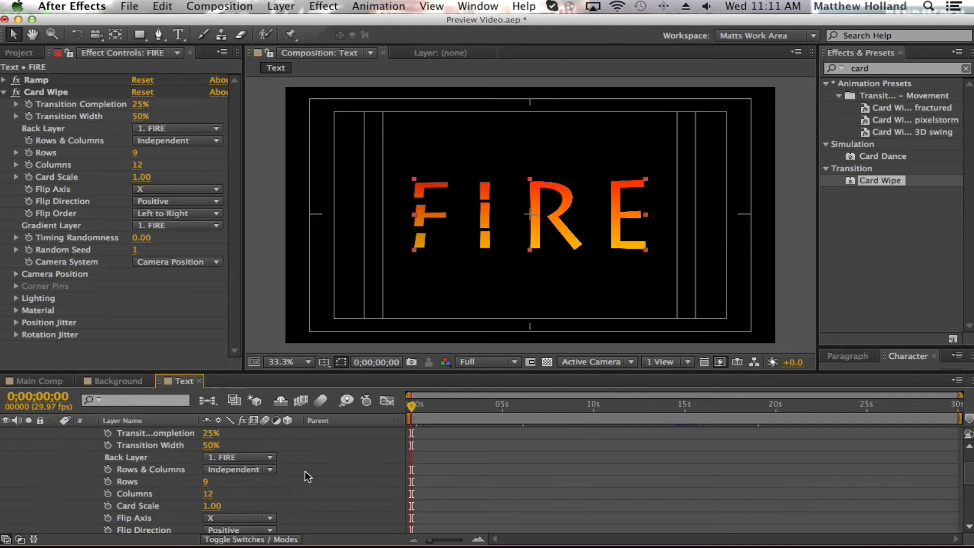
scroll(300, 471, "up", 2)
scroll(306, 470, "down", 1)
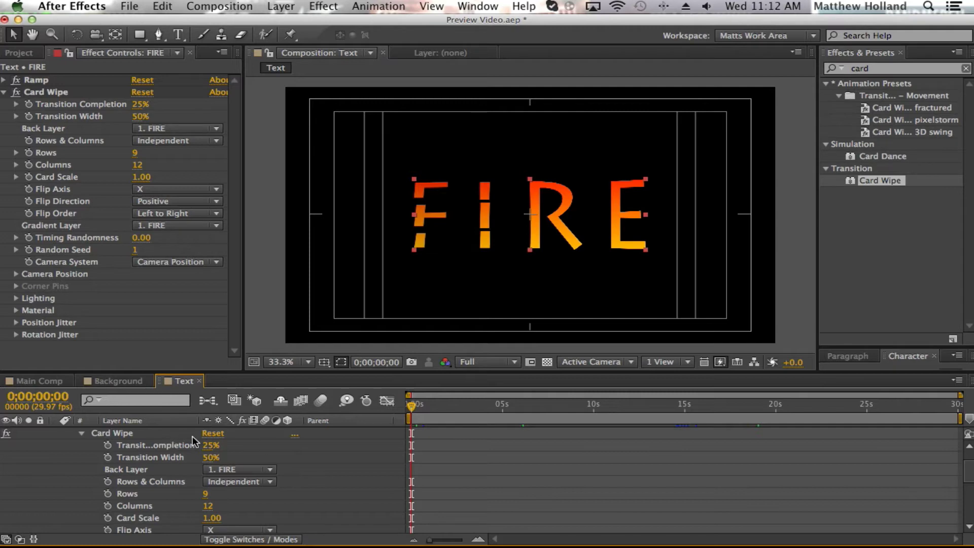
Change the FIRE Card Wipe's Back Layer to None, then zoom the timeline in around 14;10
left_click(235, 467)
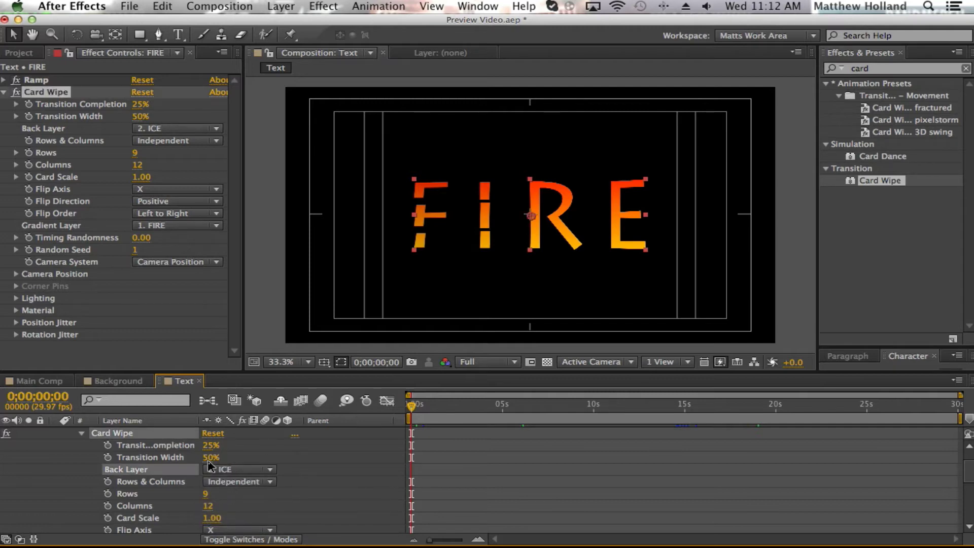
left_click(243, 468)
left_click(258, 483)
left_click(673, 405)
left_click(478, 539)
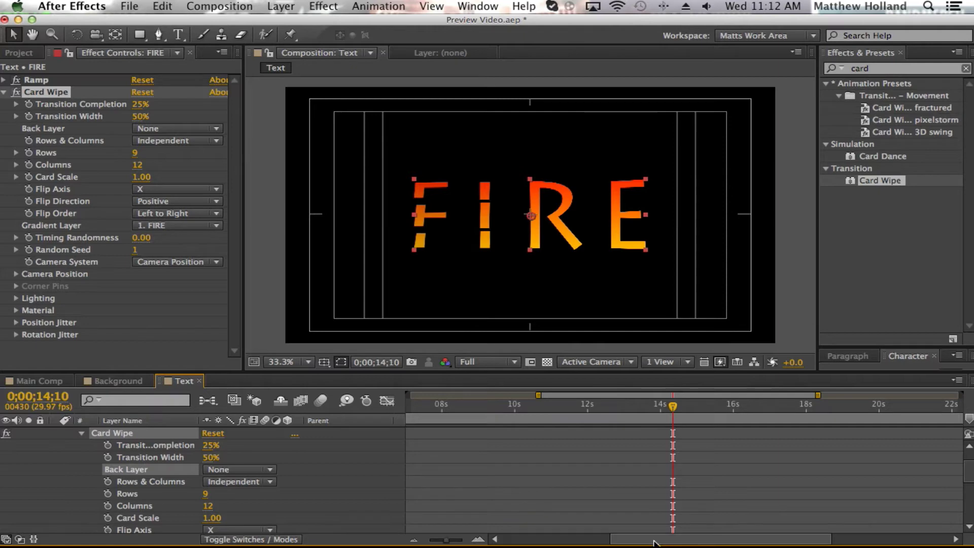
left_click_drag(655, 540, 673, 541)
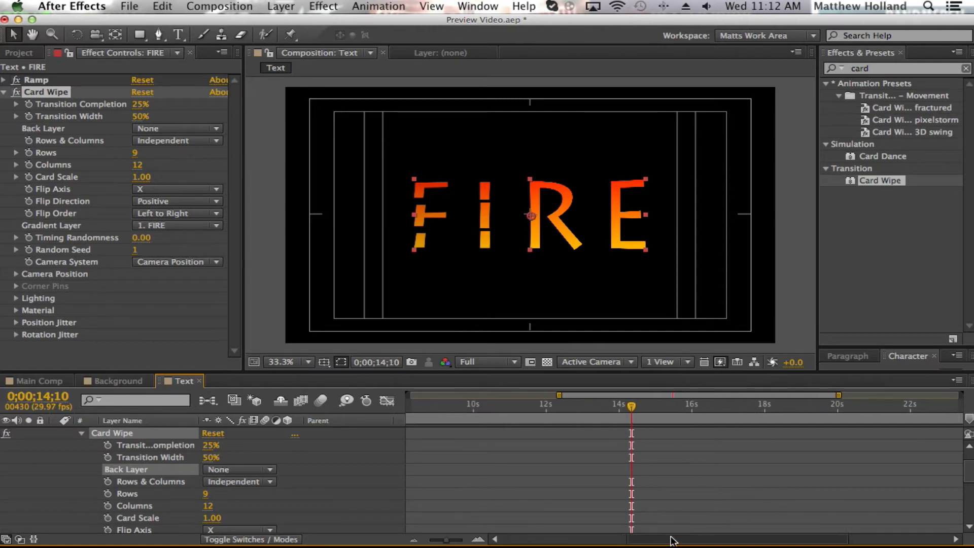
left_click(478, 539)
left_click(478, 539)
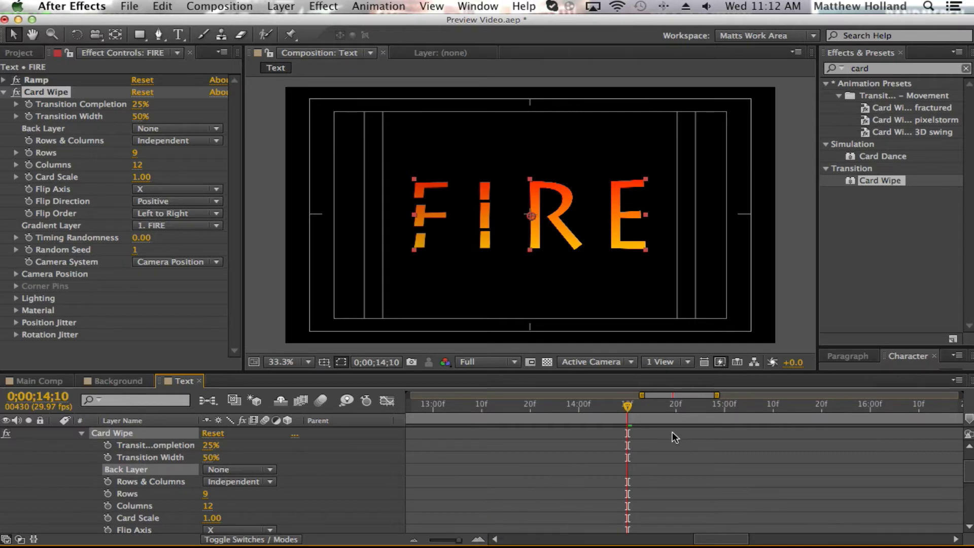
left_click_drag(629, 410, 700, 414)
left_click_drag(704, 541, 715, 542)
left_click(478, 539)
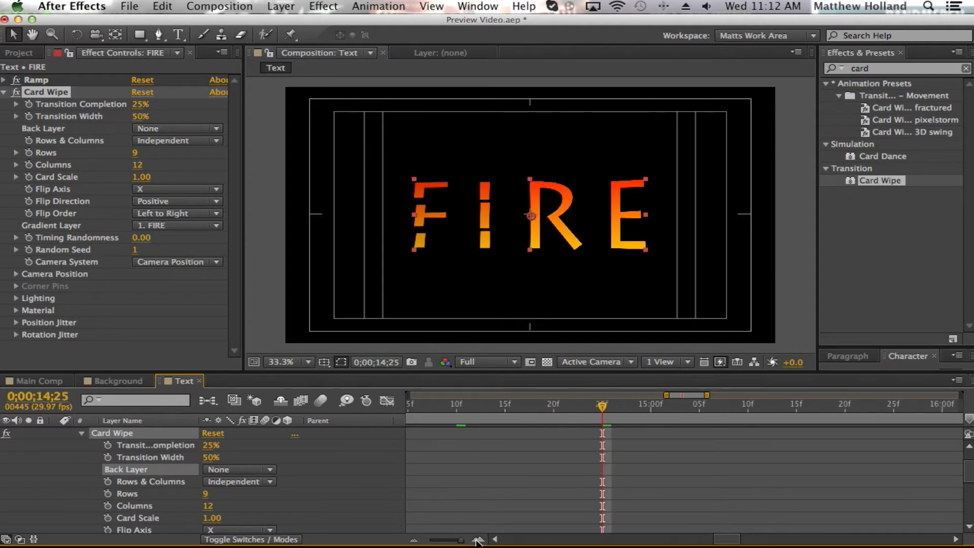
left_click(583, 403)
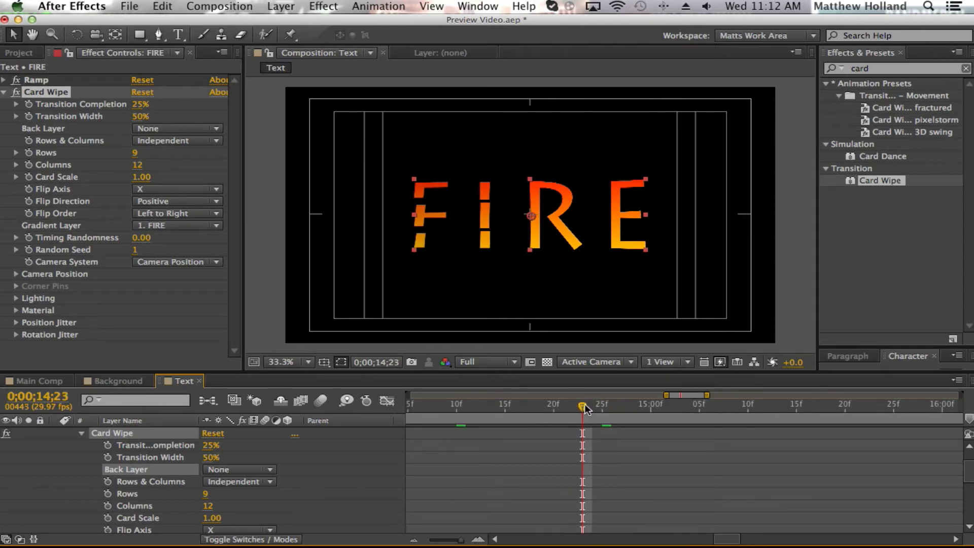
left_click(602, 404)
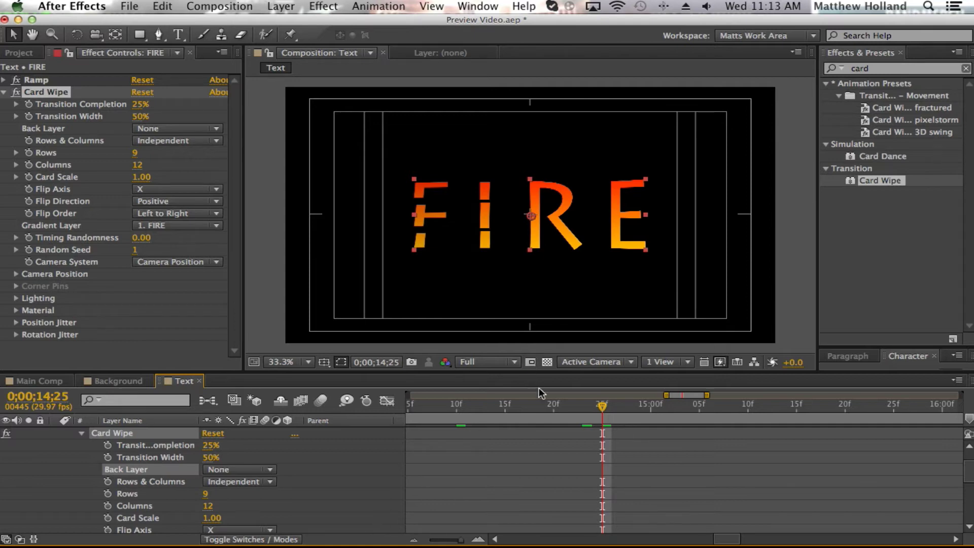
Keyframe FIRE's Transition Completion at 0% at 14;20 and 100% at 15;00
left_click(552, 406)
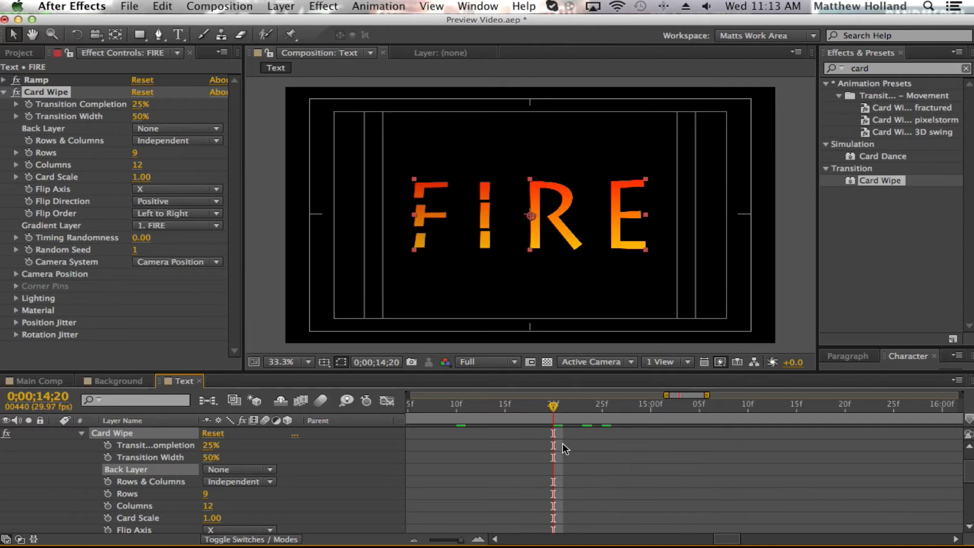
left_click(108, 446)
left_click_drag(210, 445, 181, 445)
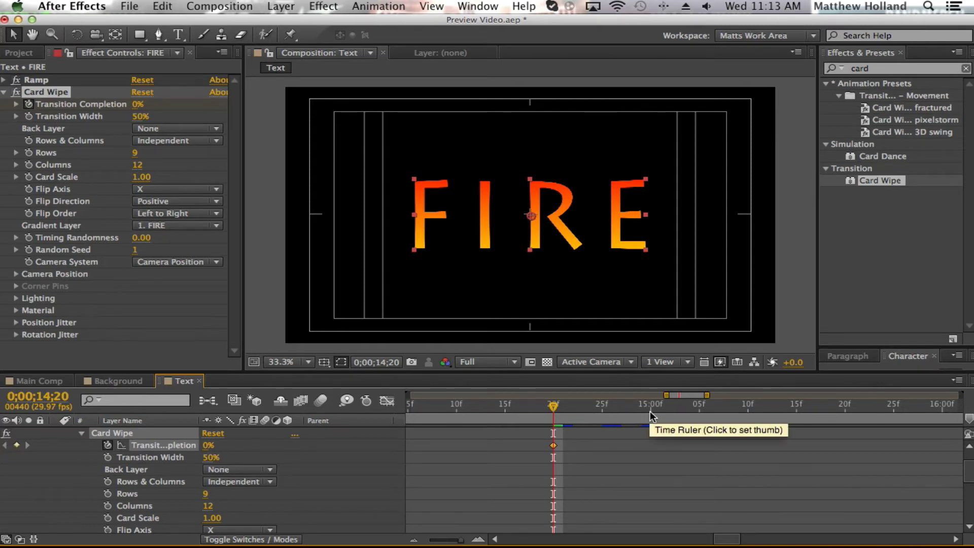
left_click(651, 412)
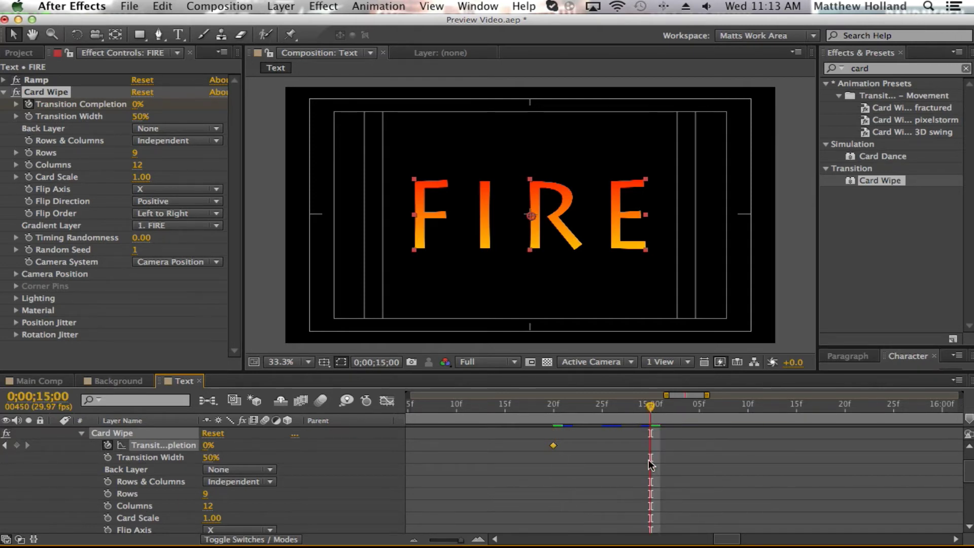
left_click(208, 445)
type("100")
key("Return")
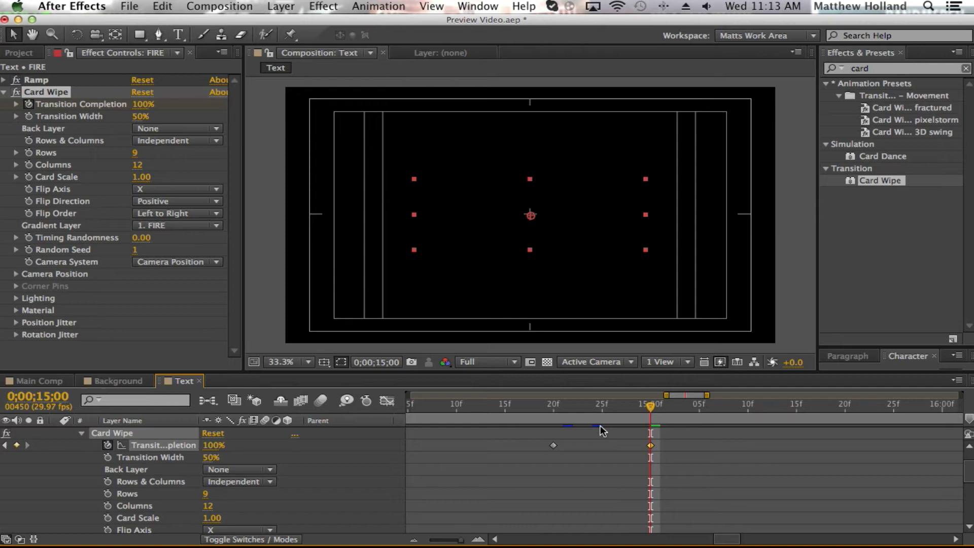
Scrub from 14;21 to preview FIRE wiping away, then return to 14;07
left_click(563, 408)
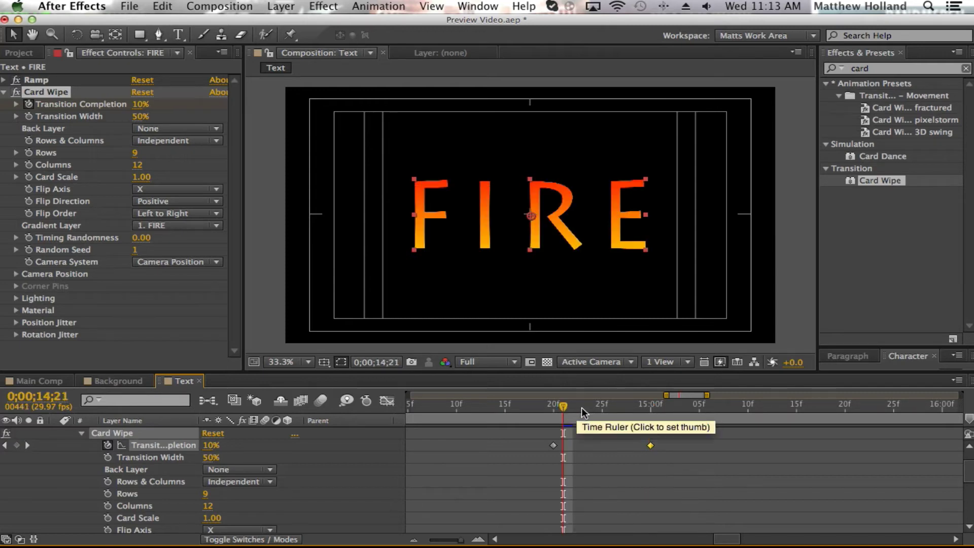
left_click_drag(581, 407, 650, 407)
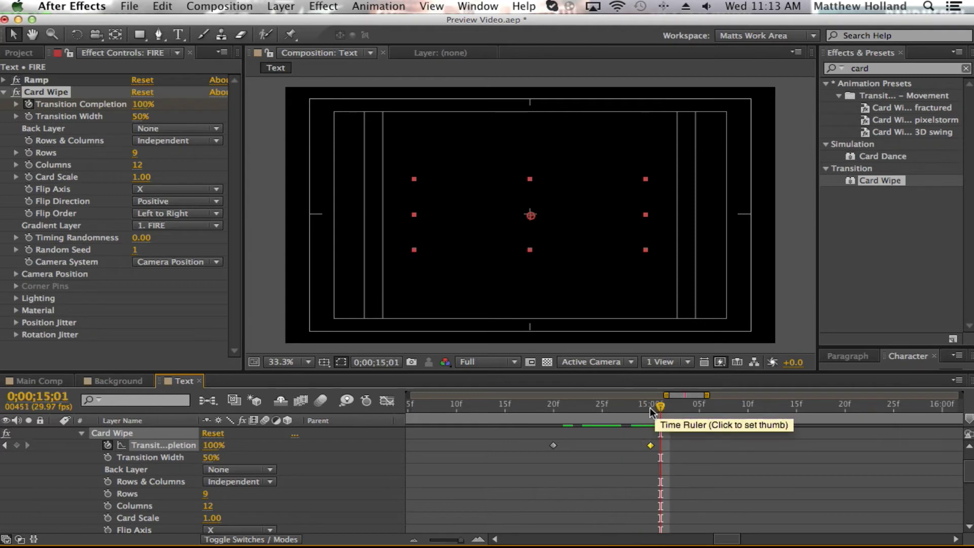
left_click(429, 403)
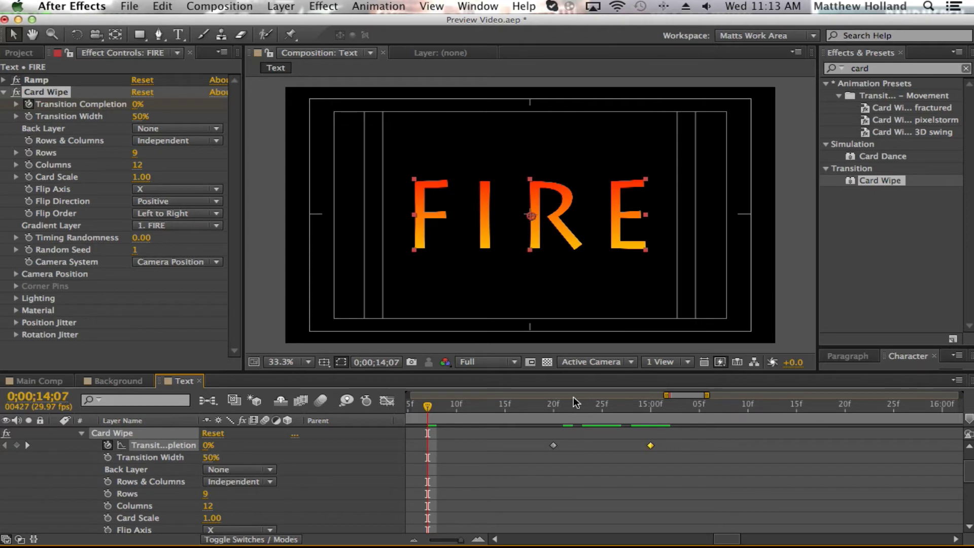
Collapse and hide the FIRE layer, and make the ICE layer visible
left_click(84, 433)
left_click(56, 433)
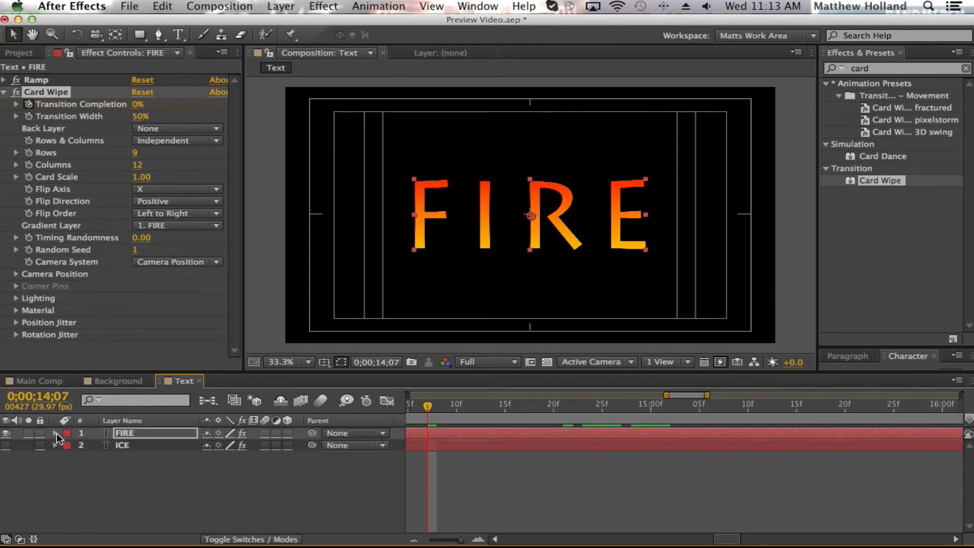
left_click(111, 461)
left_click(6, 432)
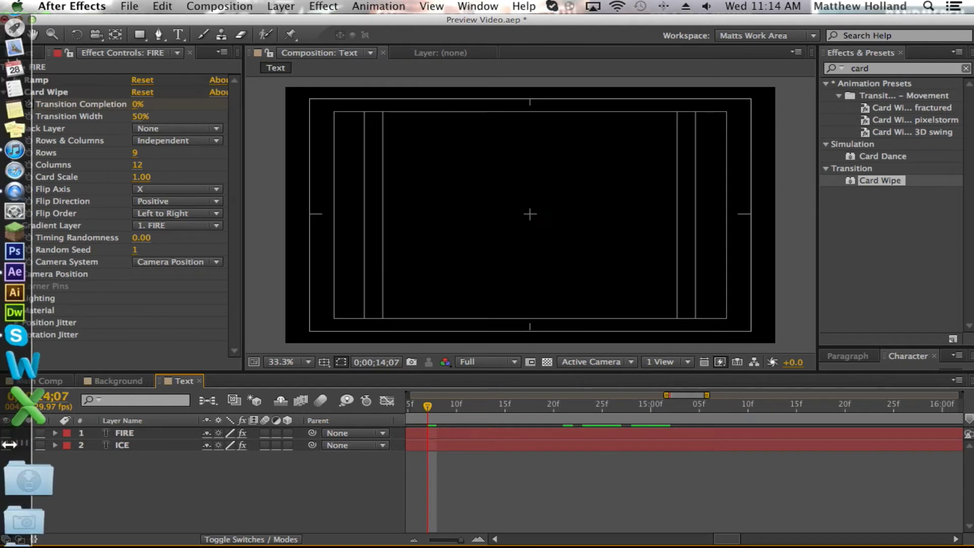
left_click(6, 445)
Reveal the ICE layer's Ramp effect properties, then collapse them again
left_click(124, 446)
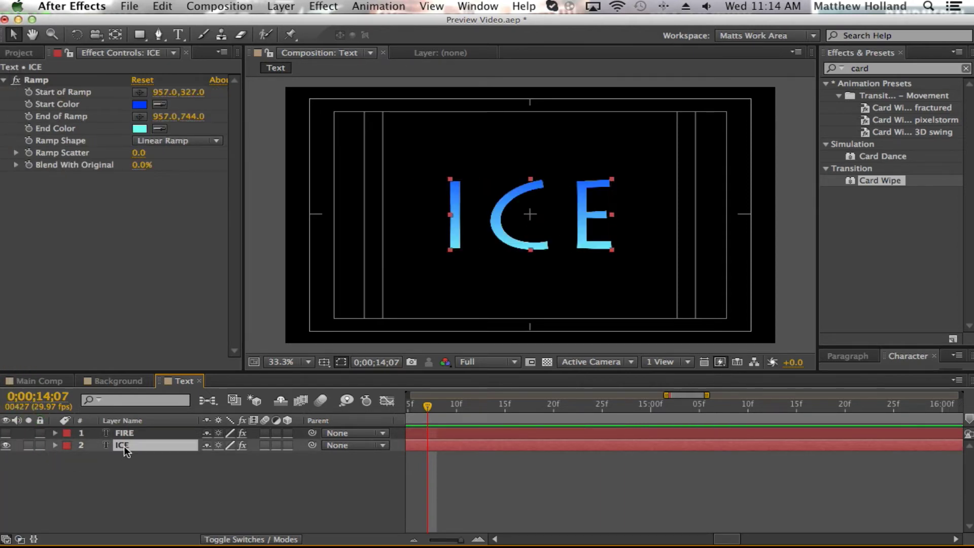
key("e")
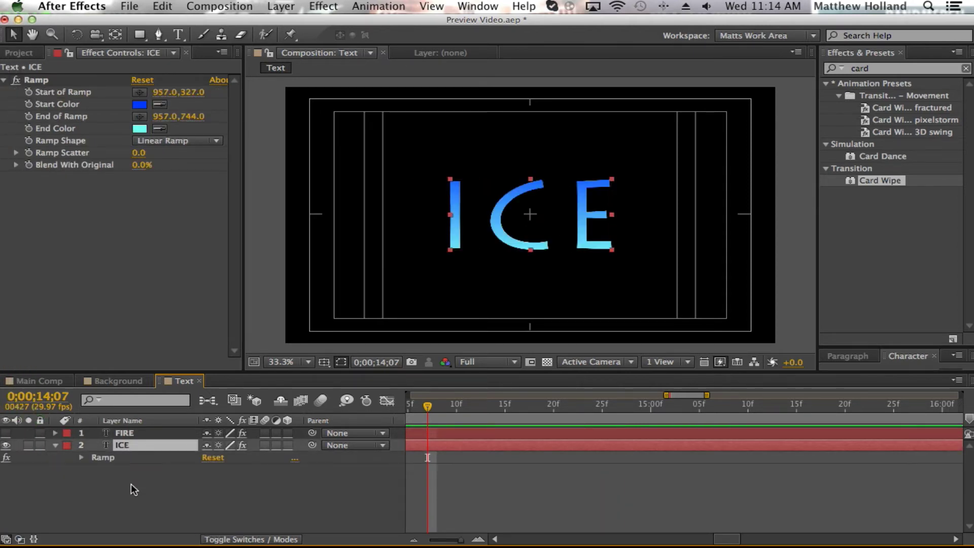
left_click(81, 457)
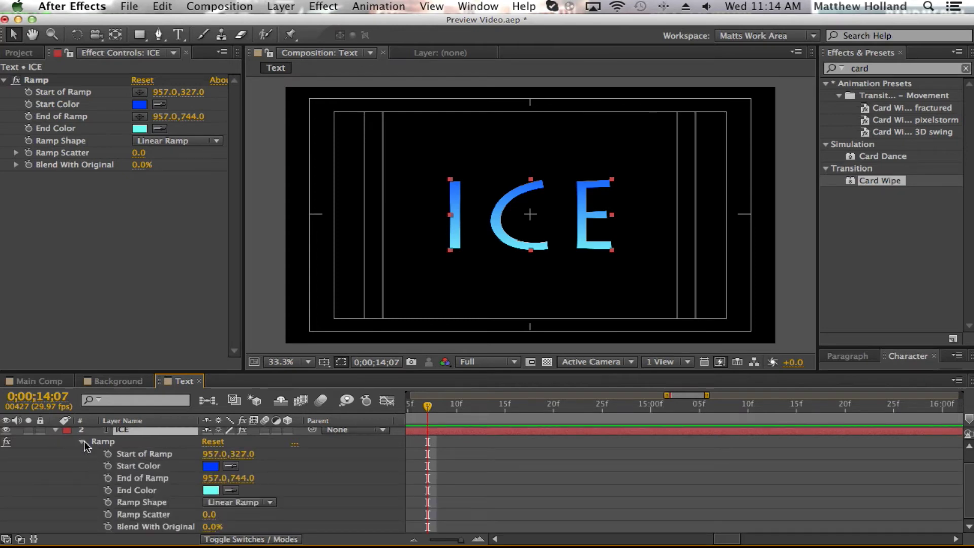
left_click(82, 442)
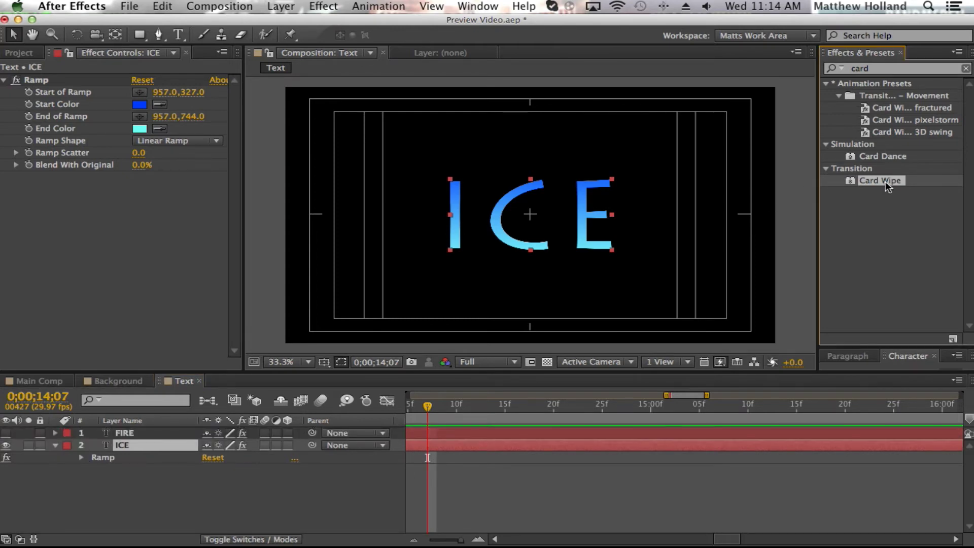
Apply Card Wipe to the ICE text and expand it: 25% completion, 9 rows, 12 columns
left_click_drag(885, 181, 551, 233)
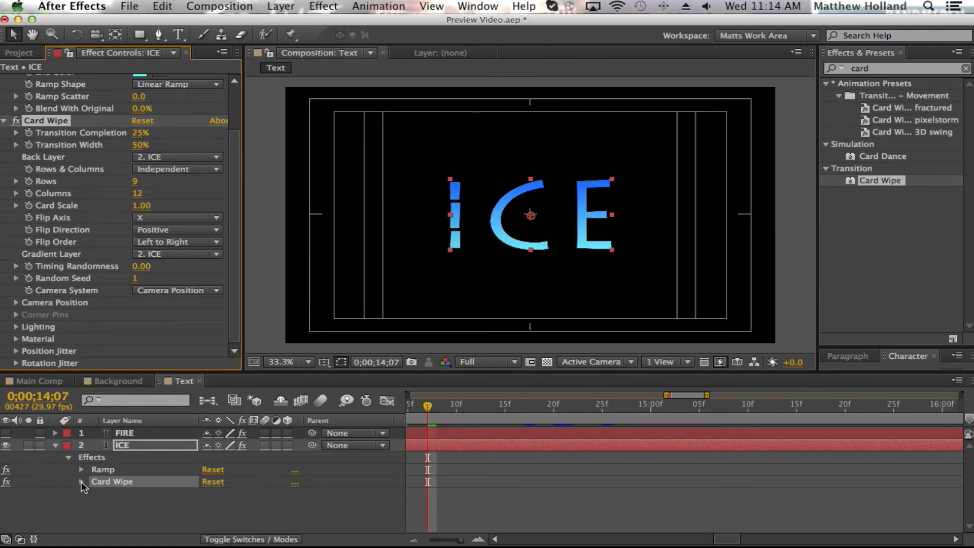
left_click(81, 482)
scroll(139, 474, "down", 2)
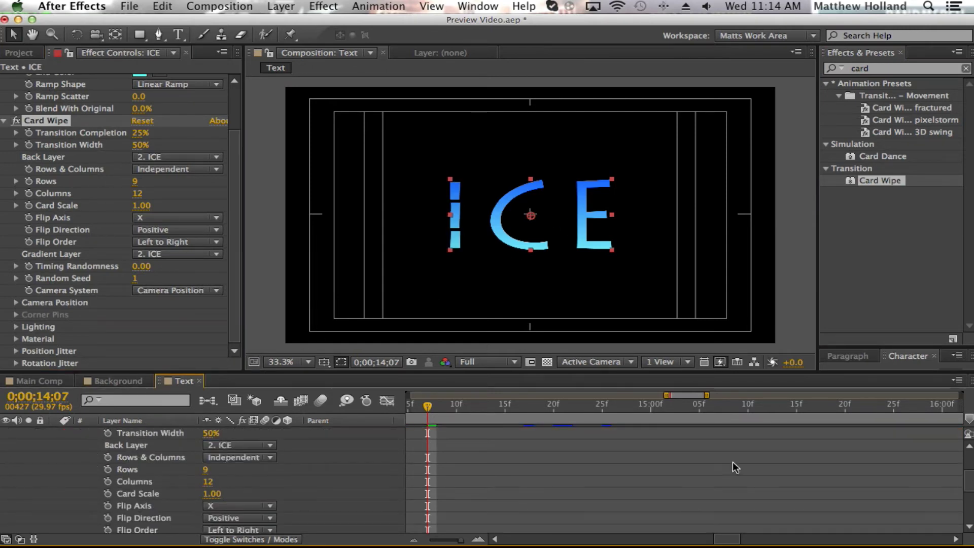
Zoom the timeline around the 14:00f region and set the current time to 14;20
left_click(478, 539)
left_click(478, 539)
left_click(479, 539)
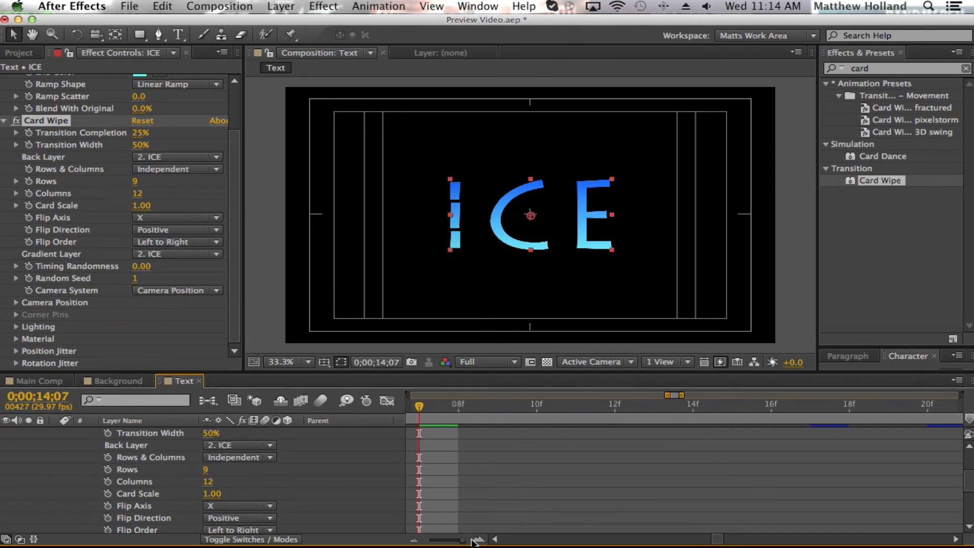
left_click(413, 540)
left_click(413, 541)
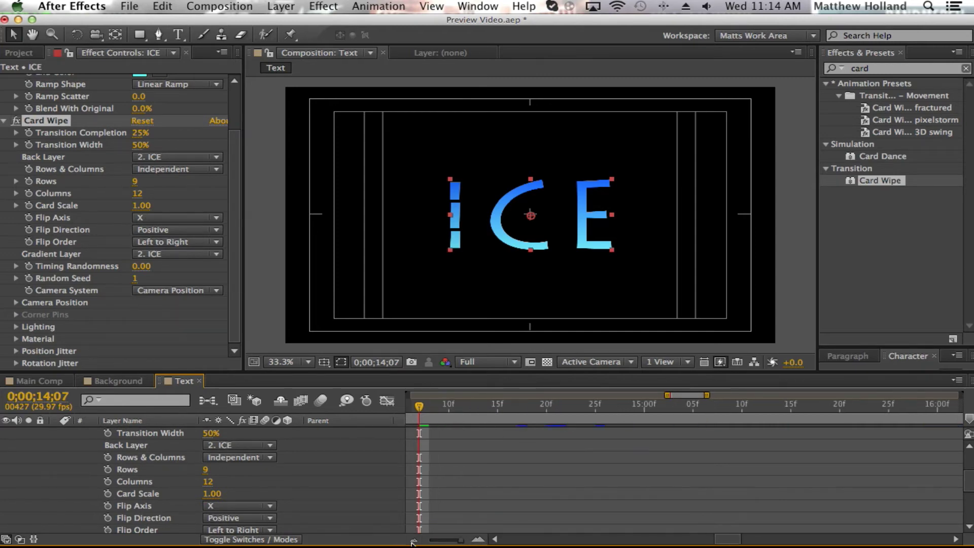
left_click(495, 540)
left_click(495, 540)
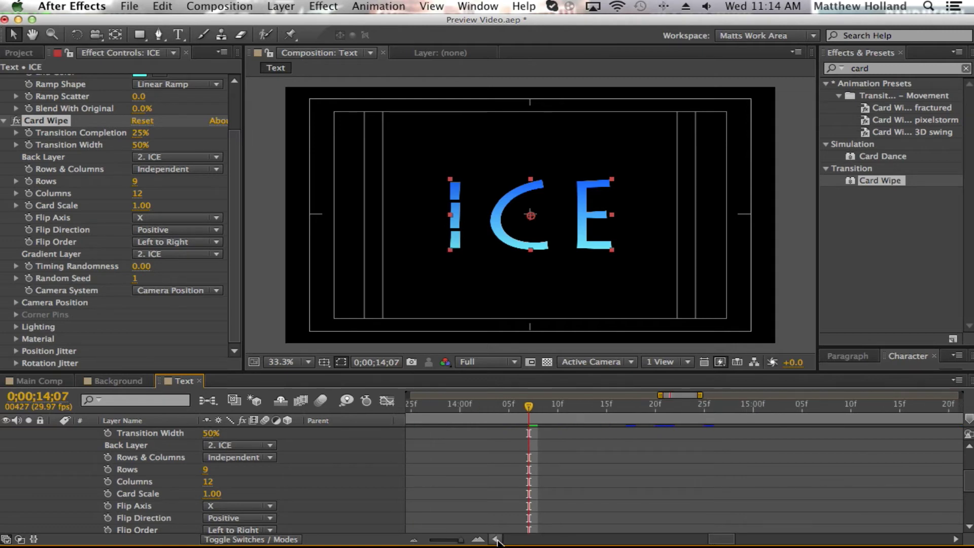
left_click(477, 539)
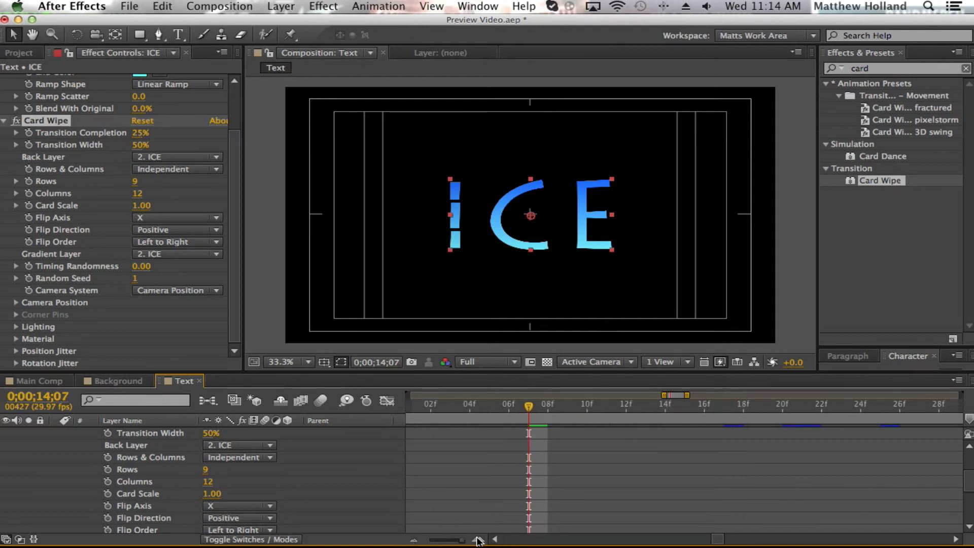
left_click(418, 541)
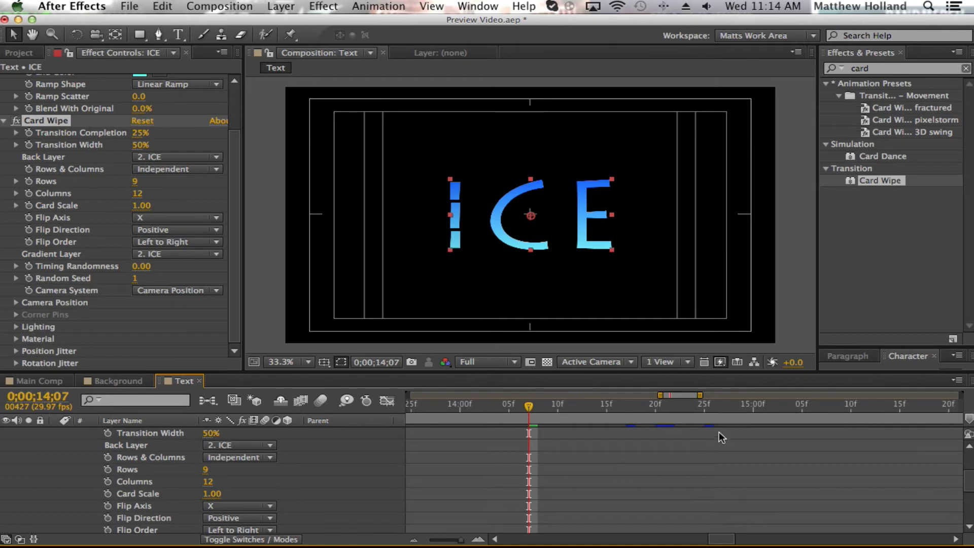
left_click(654, 414)
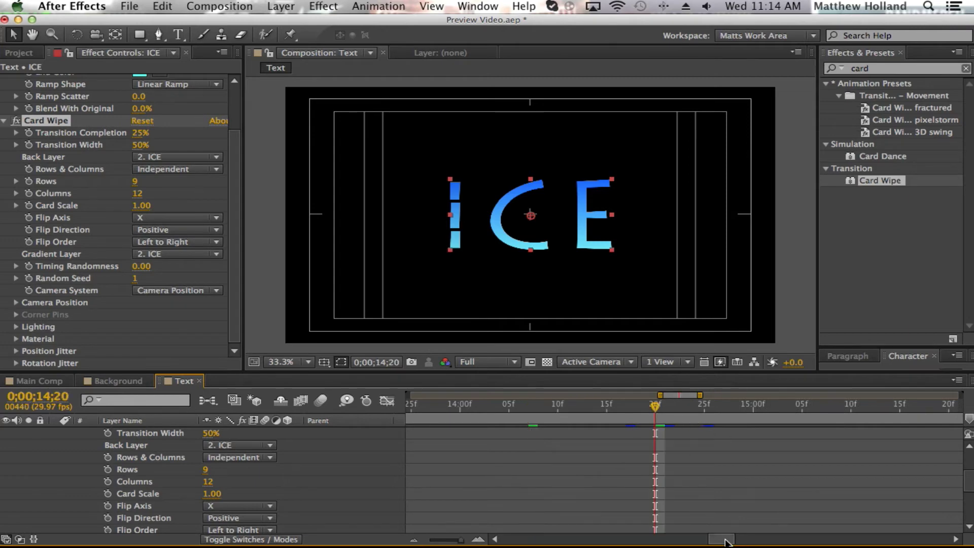
left_click_drag(725, 539, 736, 539)
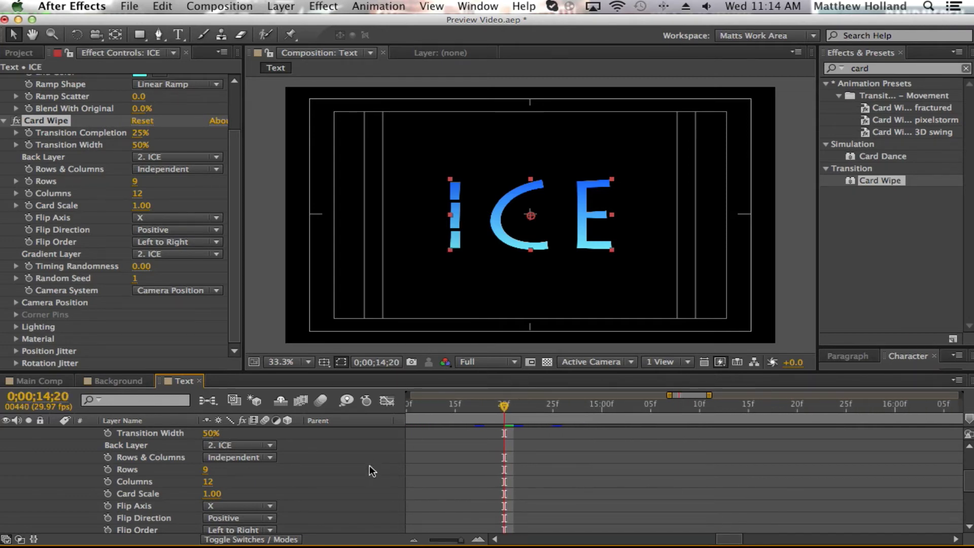
Keyframe ICE's Transition Completion from 100% at 14;20 to 0% at 15;00, Back Layer None
scroll(117, 457, "up", 1)
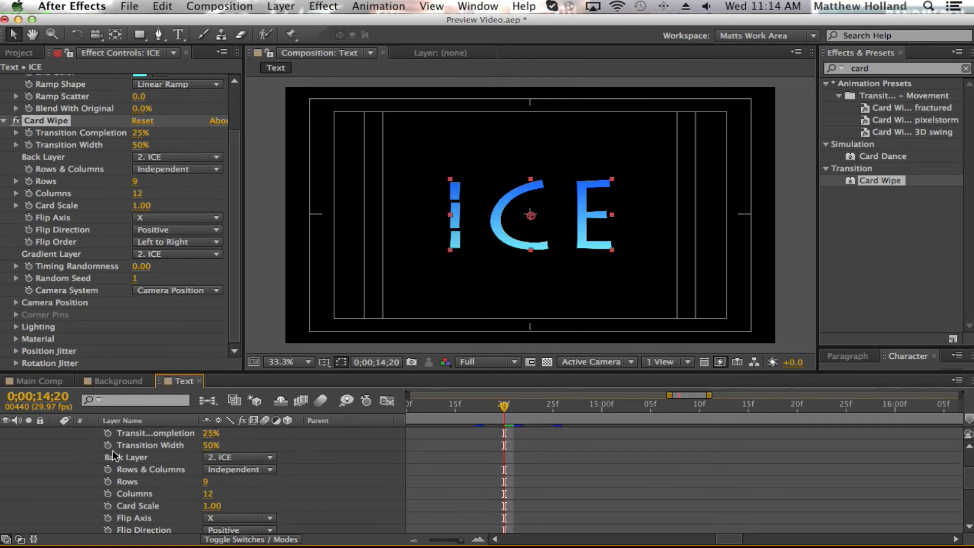
left_click(108, 432)
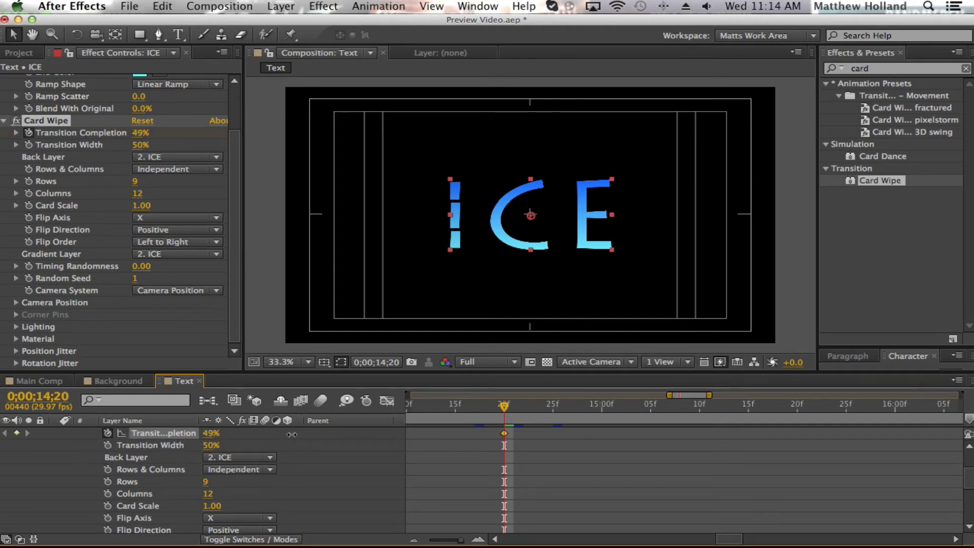
left_click_drag(211, 433, 411, 451)
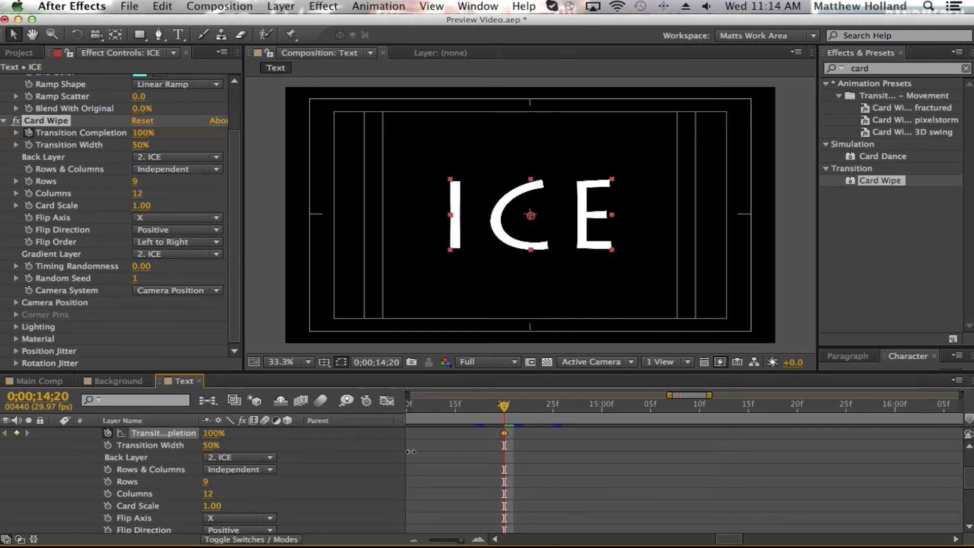
left_click(263, 459)
left_click(262, 469)
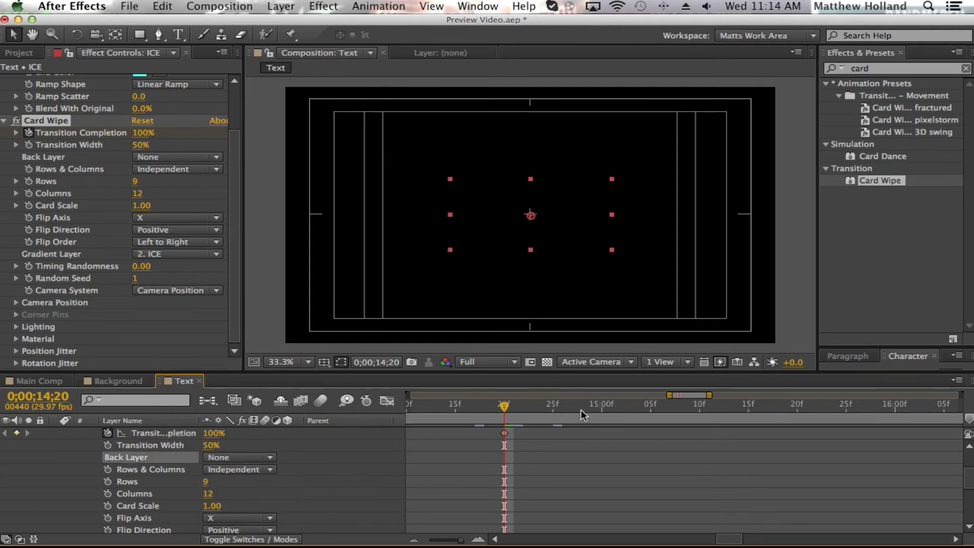
left_click(604, 412)
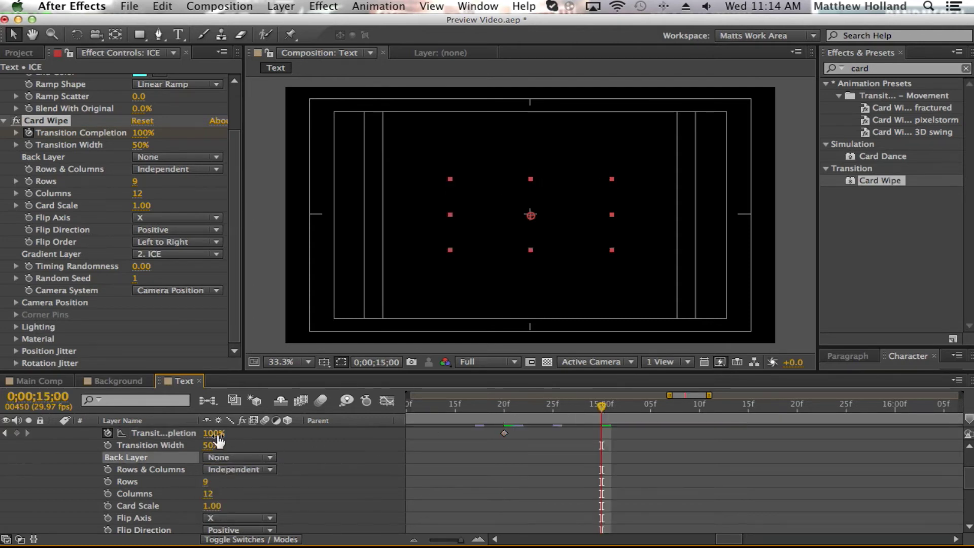
left_click_drag(213, 433, 86, 443)
left_click(87, 443)
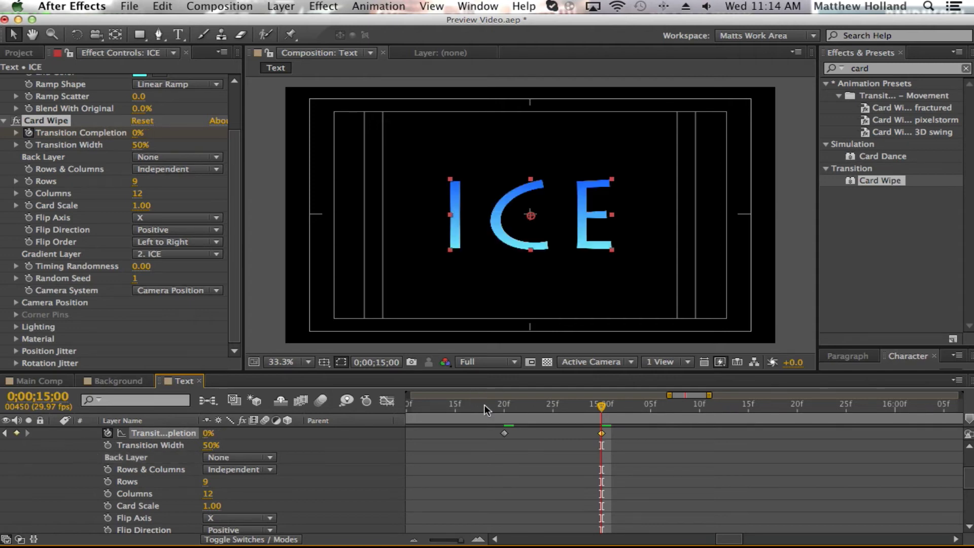
Scrub through the ICE wipe to 15;00 and settle at 14;25 mid-transition
left_click(507, 408)
left_click(513, 407)
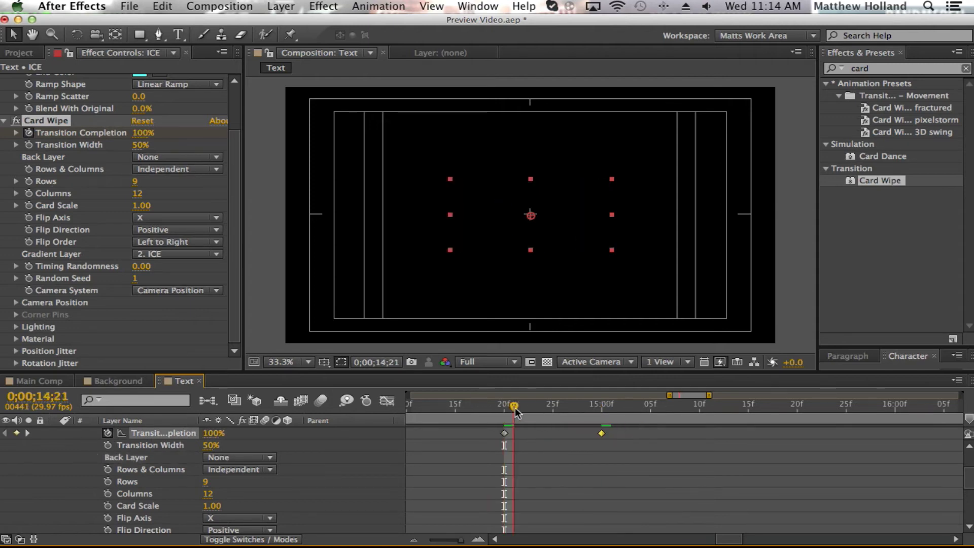
left_click_drag(525, 407, 601, 410)
left_click(582, 407)
left_click(555, 411)
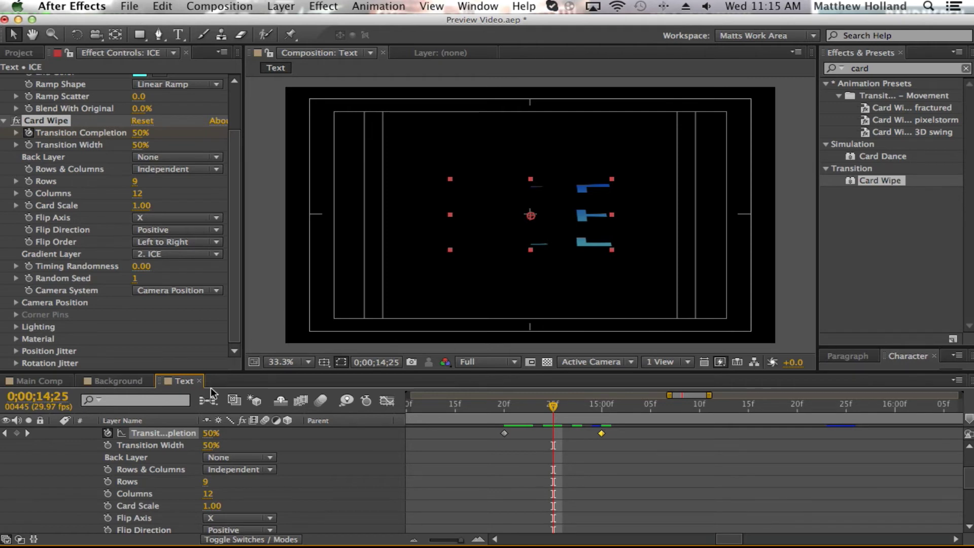
Collapse the ICE layer's Card Wipe and zoom the timeline out to show 0–30s
scroll(86, 443, "up", 2)
left_click(82, 441)
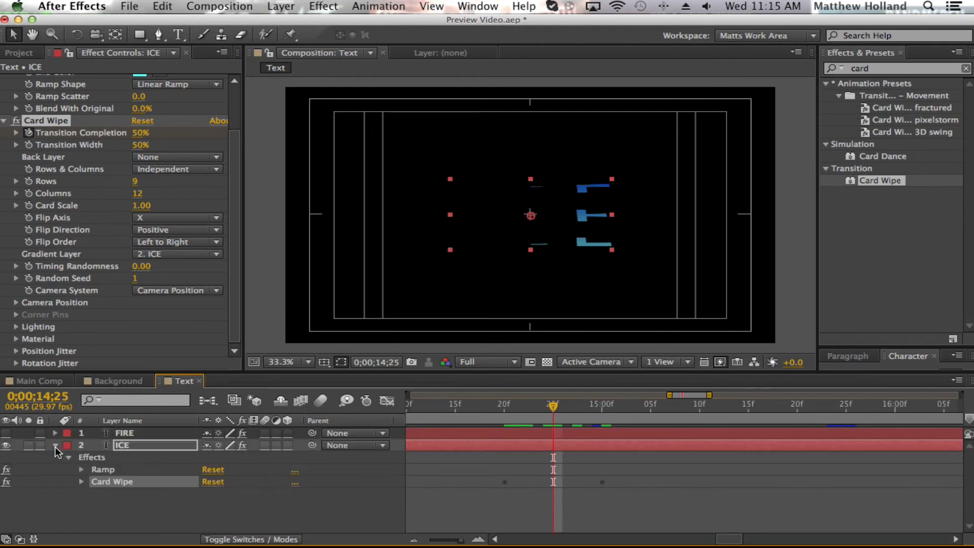
left_click(54, 445)
left_click_drag(506, 410, 576, 422)
left_click(417, 539)
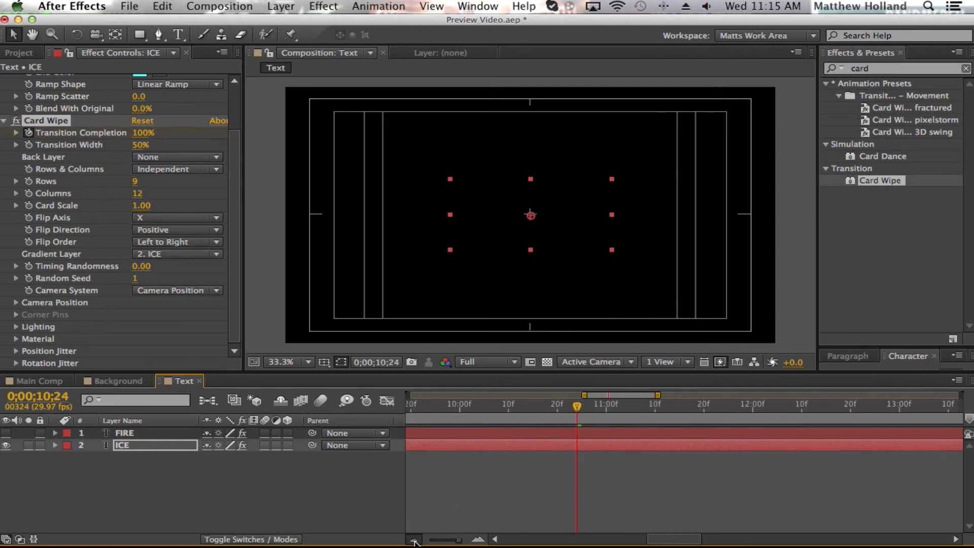
left_click(417, 540)
left_click(418, 540)
Run a RAM preview of the Text comp starting from 11;22
left_click(626, 406)
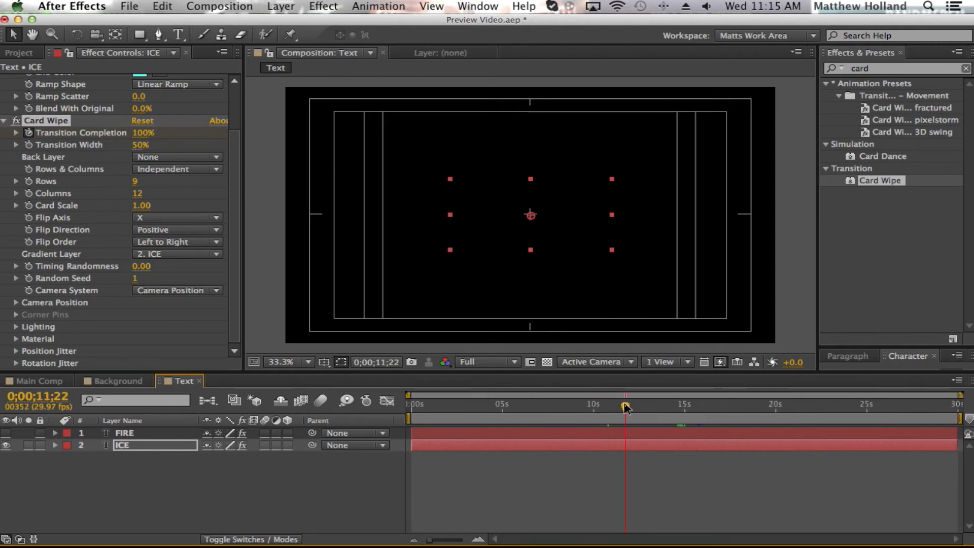
left_click(223, 6)
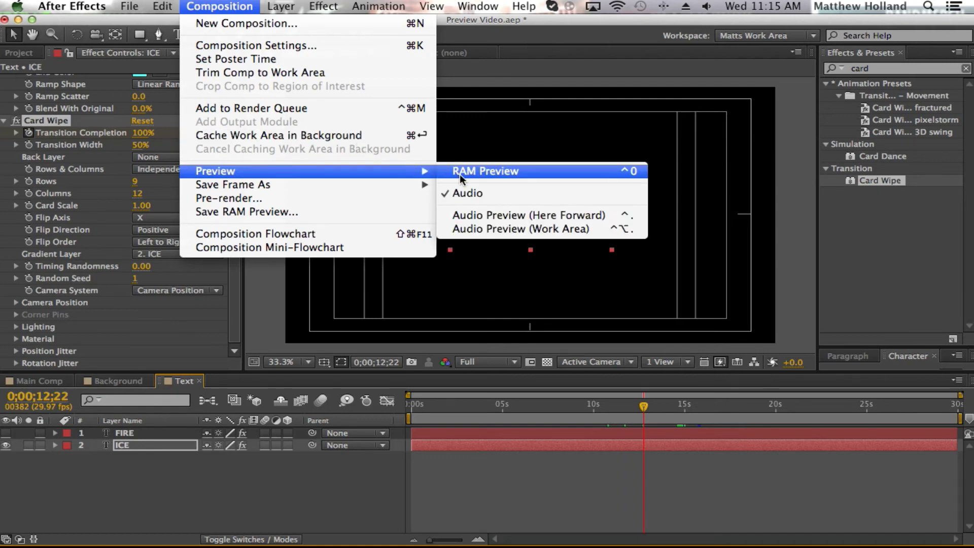
left_click(459, 172)
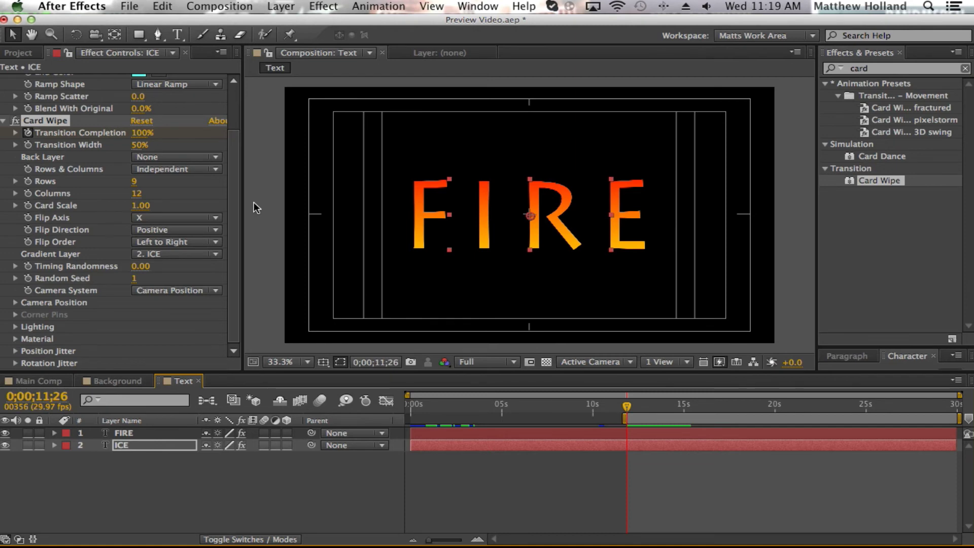
Replay the wipe preview from 12;16, then drag the work-area start back to 0s
key("space")
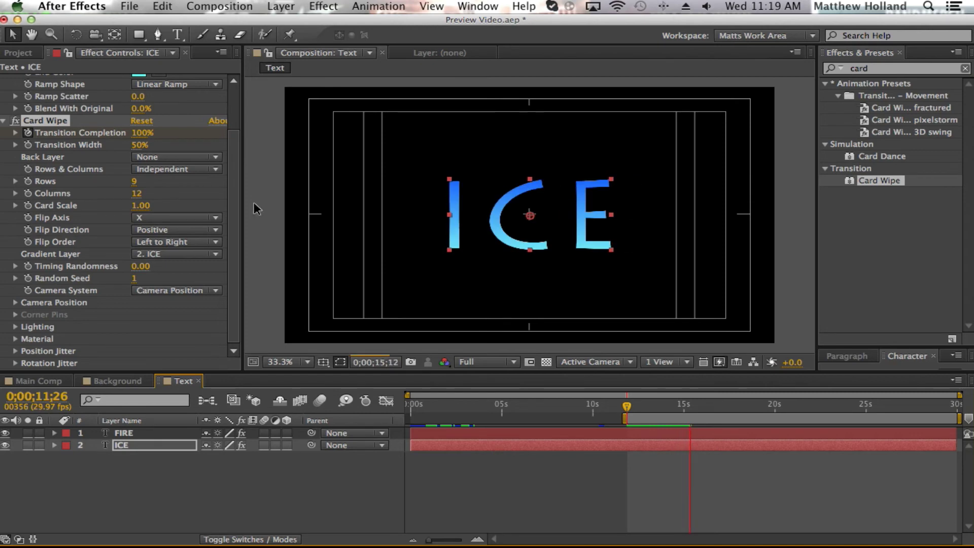
key("space")
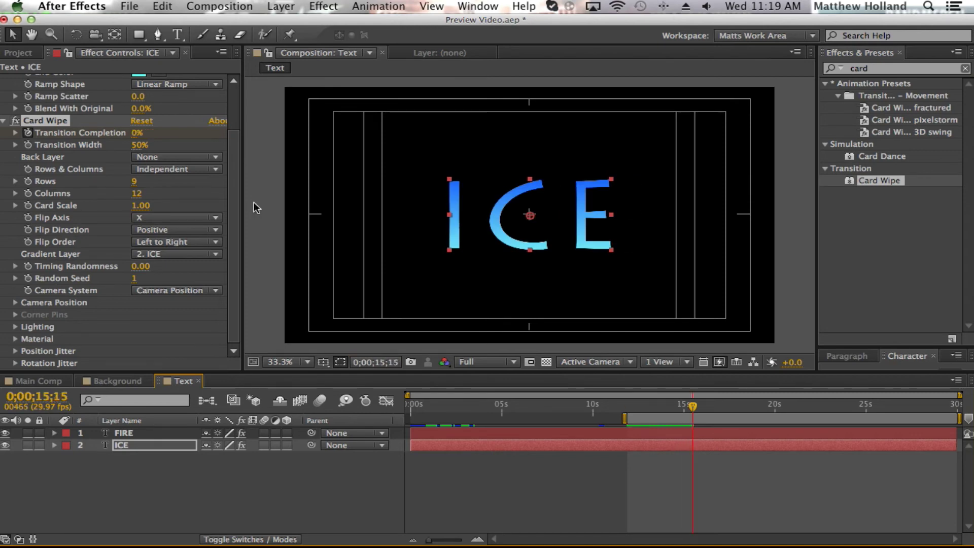
left_click(639, 409)
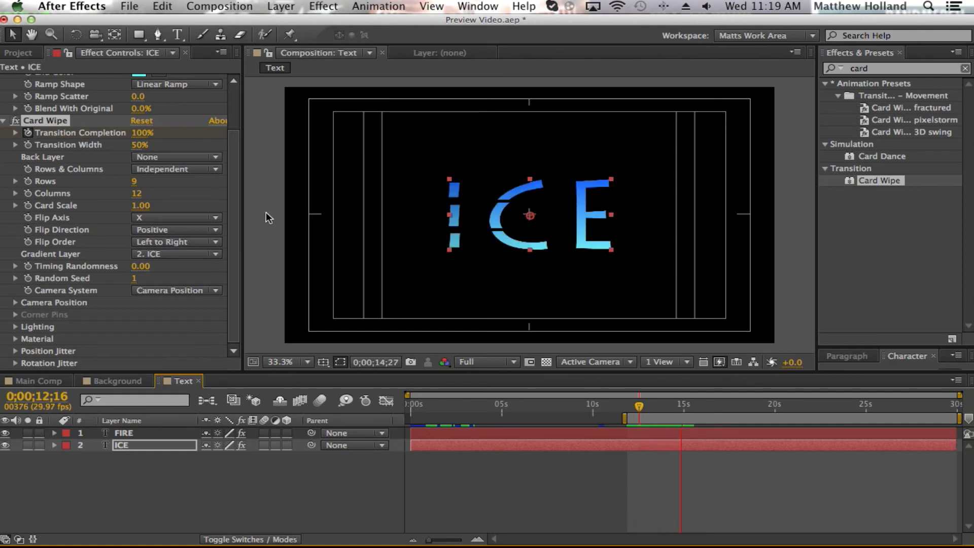
key("space")
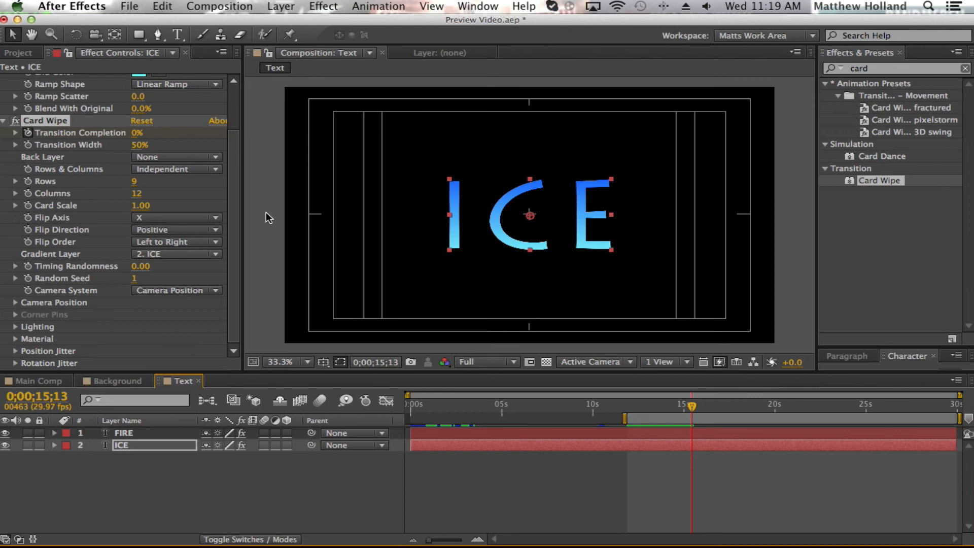
left_click_drag(624, 418, 291, 417)
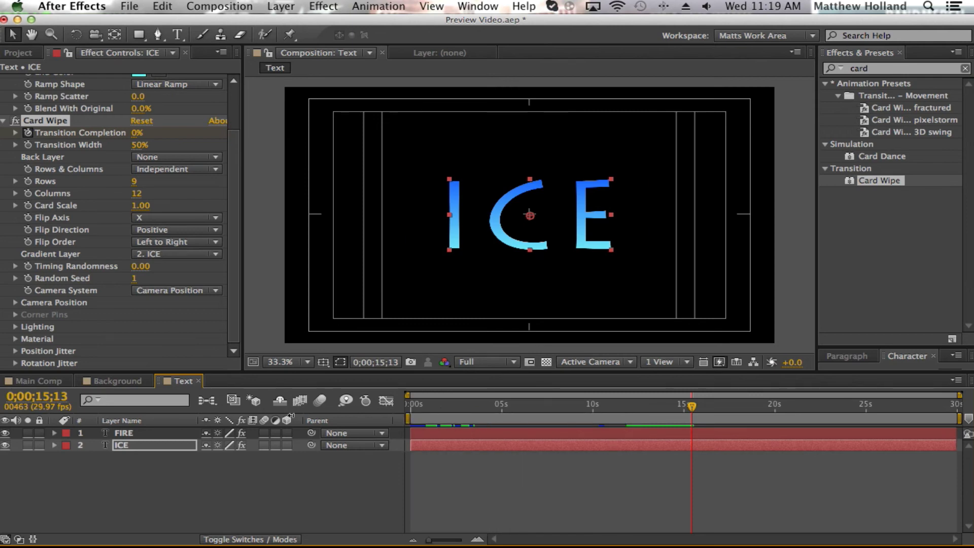
left_click(175, 506)
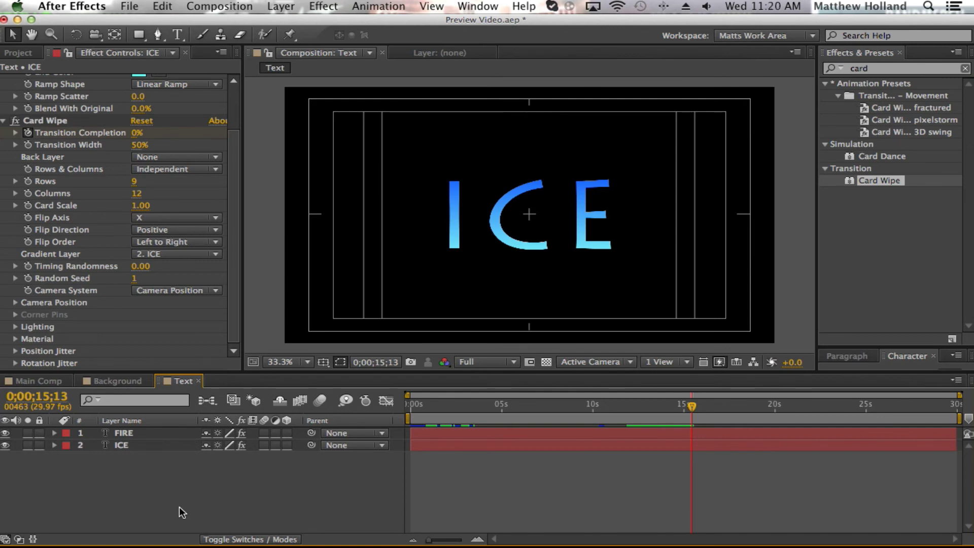
In Main Comp, add the Background comp, then layer the Text comp above it
left_click(51, 382)
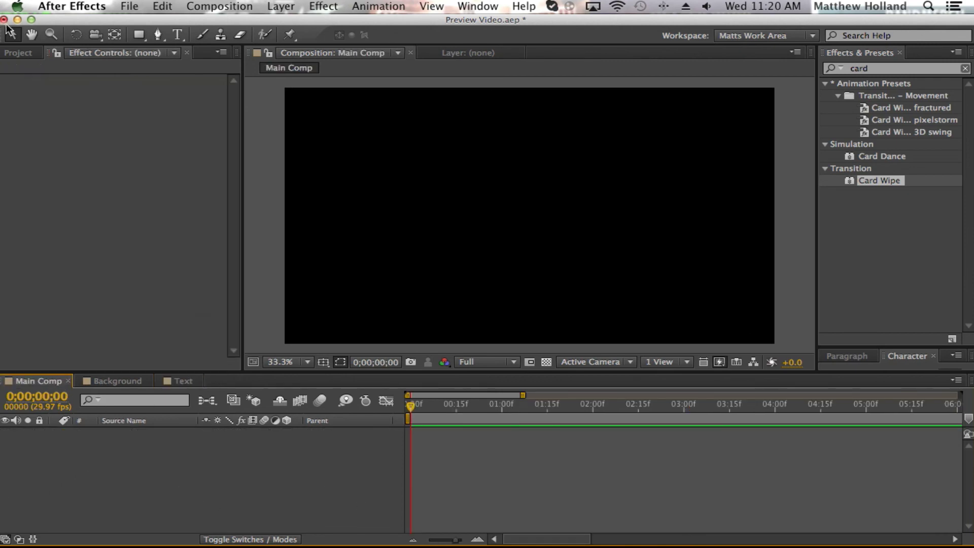
left_click(21, 53)
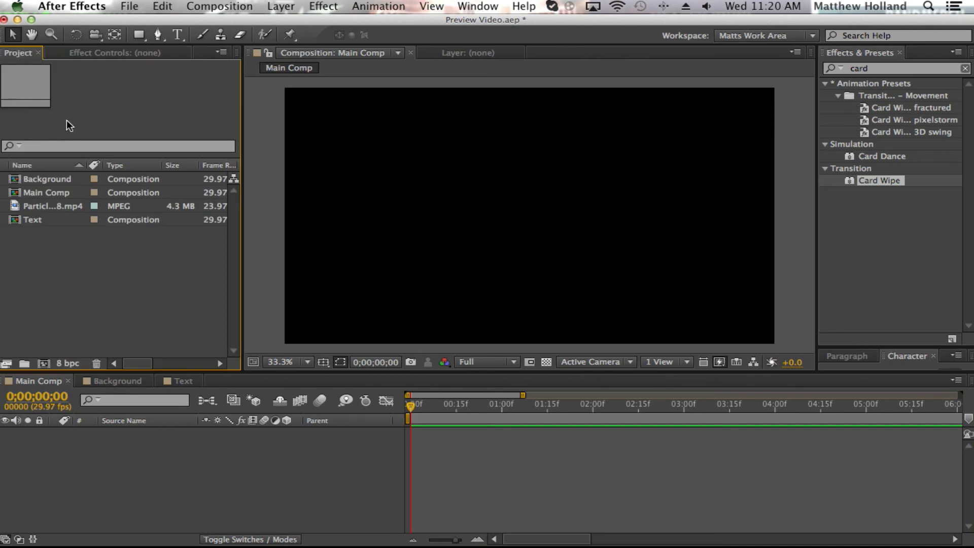
left_click_drag(65, 178, 211, 484)
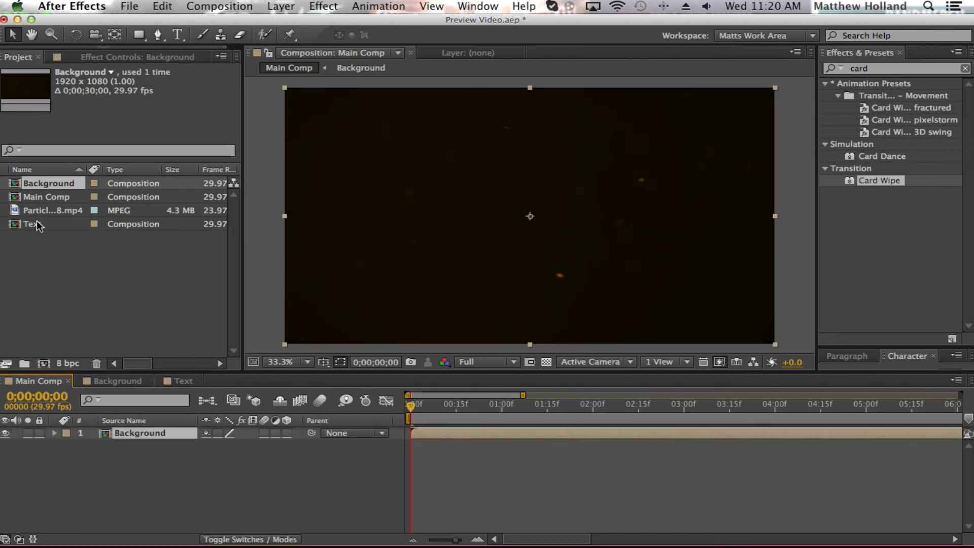
left_click_drag(36, 220, 161, 427)
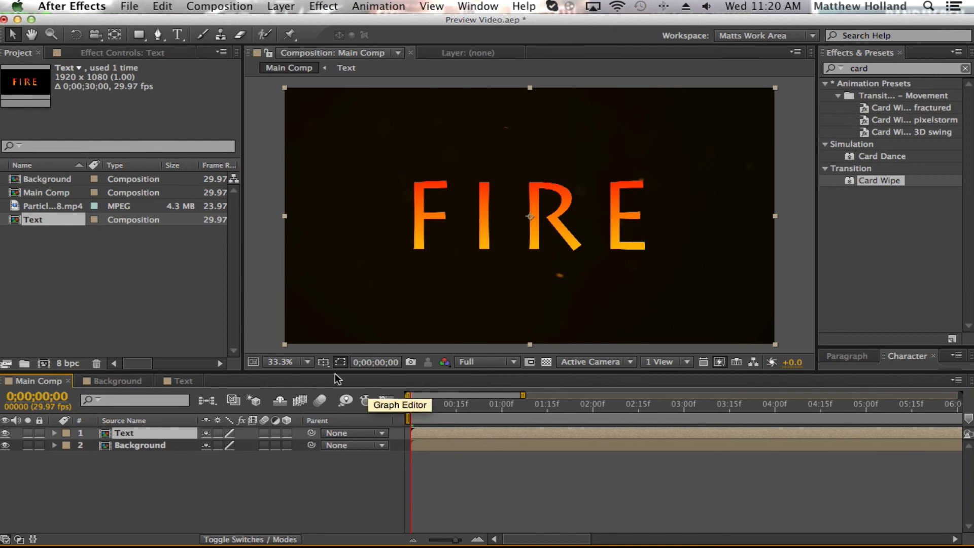
Deselect the Text layer and preview Main Comp with FIRE over the particle background
left_click(253, 300)
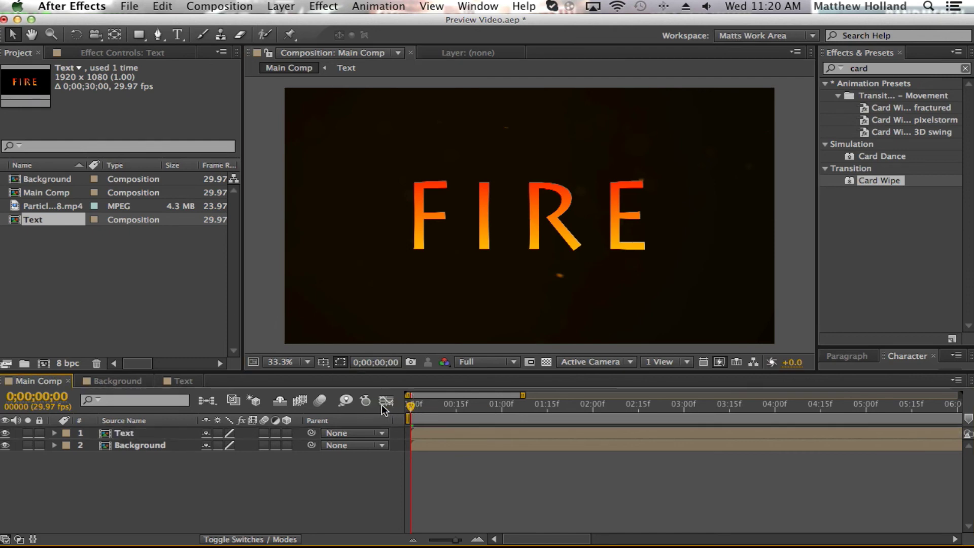
key("space")
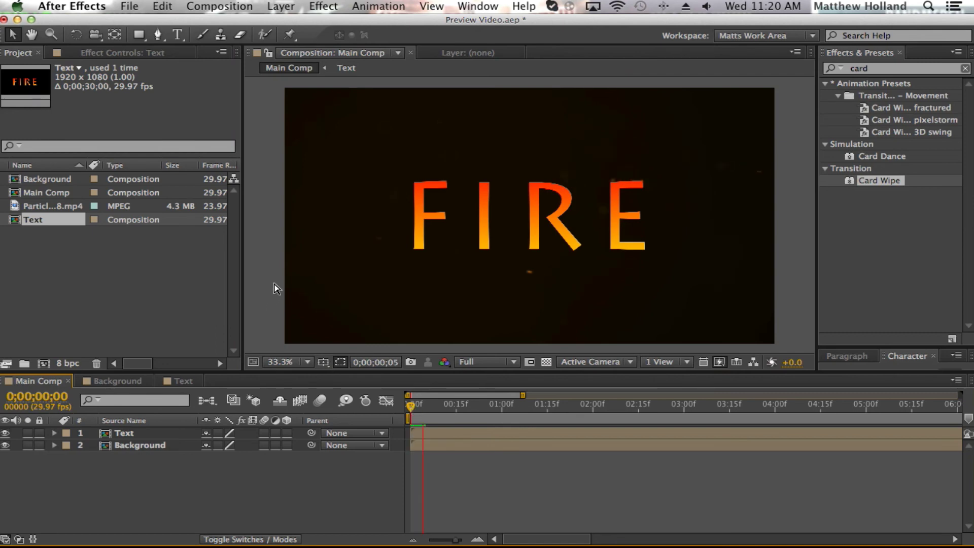